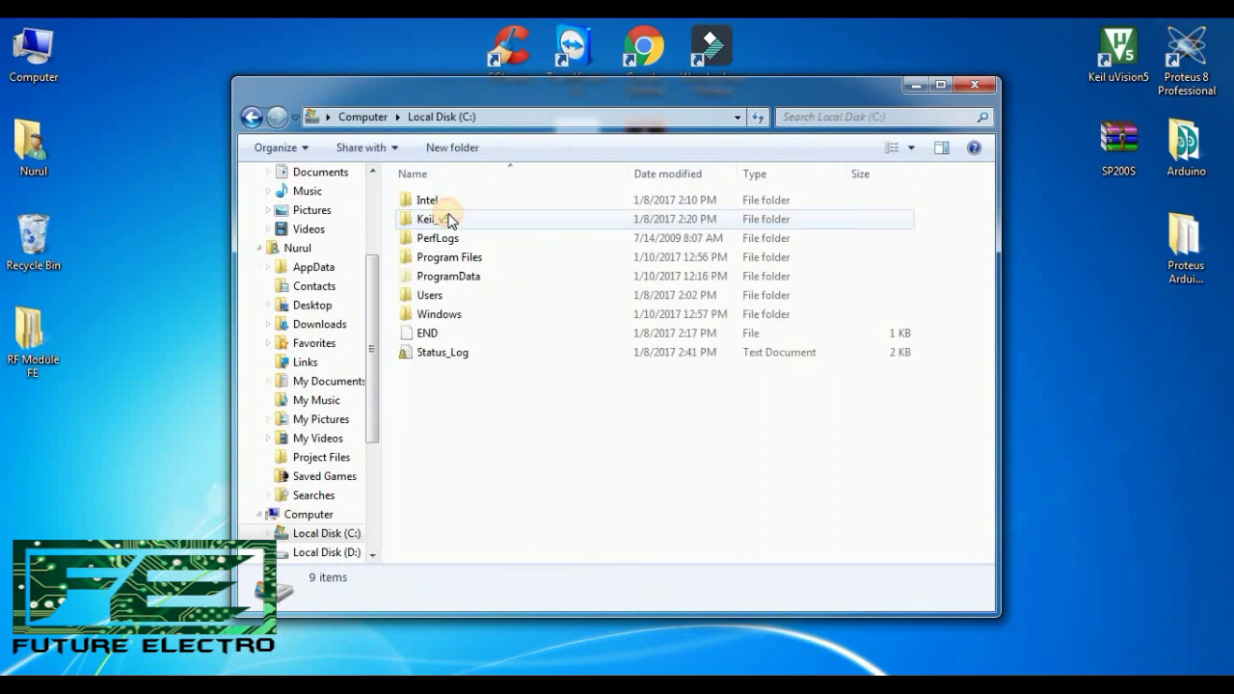
# Open the C:\ProgramData\Labcenter Electronics\Proteus 8 Professional folder and move its window aside to uncover the RF Module FE desktop folder.
pyautogui.doubleClick(436, 278)
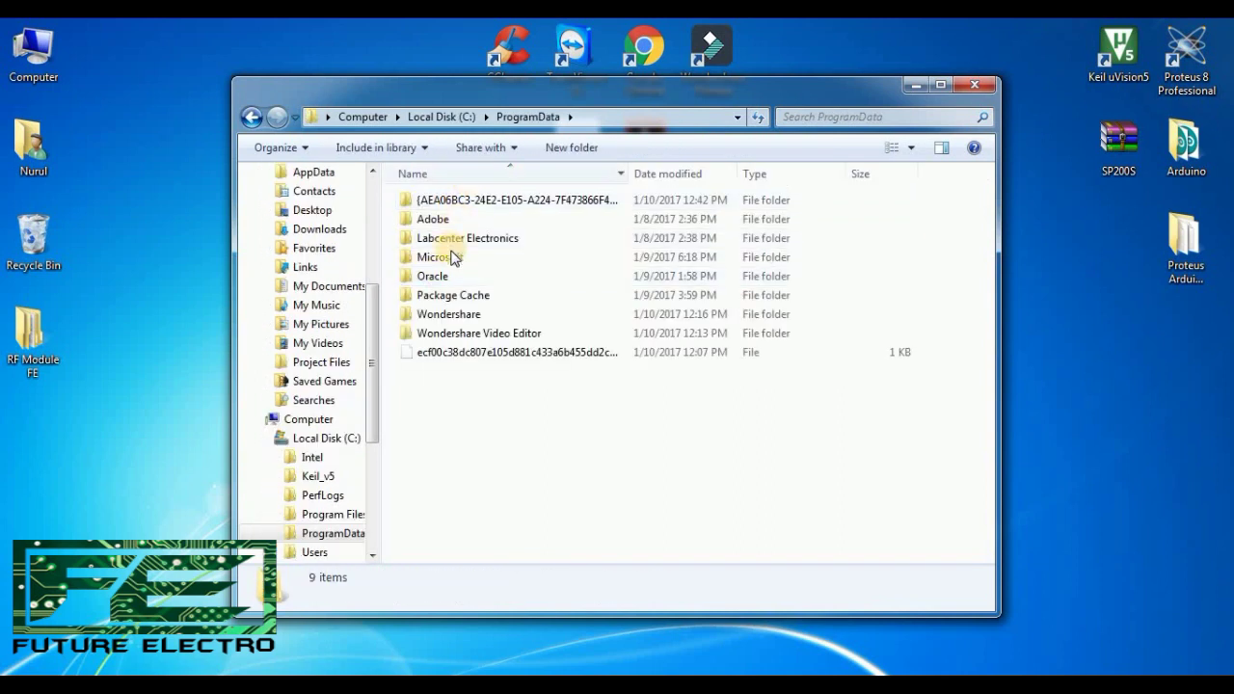
pyautogui.doubleClick(448, 239)
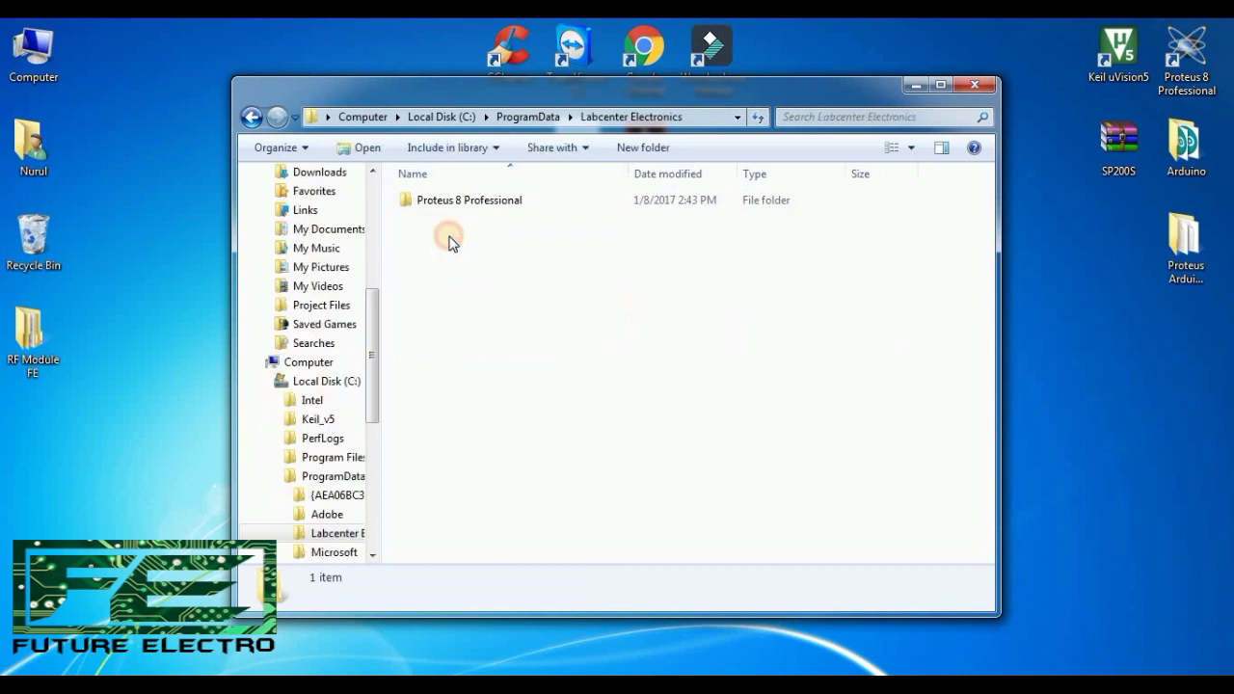
pyautogui.click(454, 201)
pyautogui.doubleClick(456, 199)
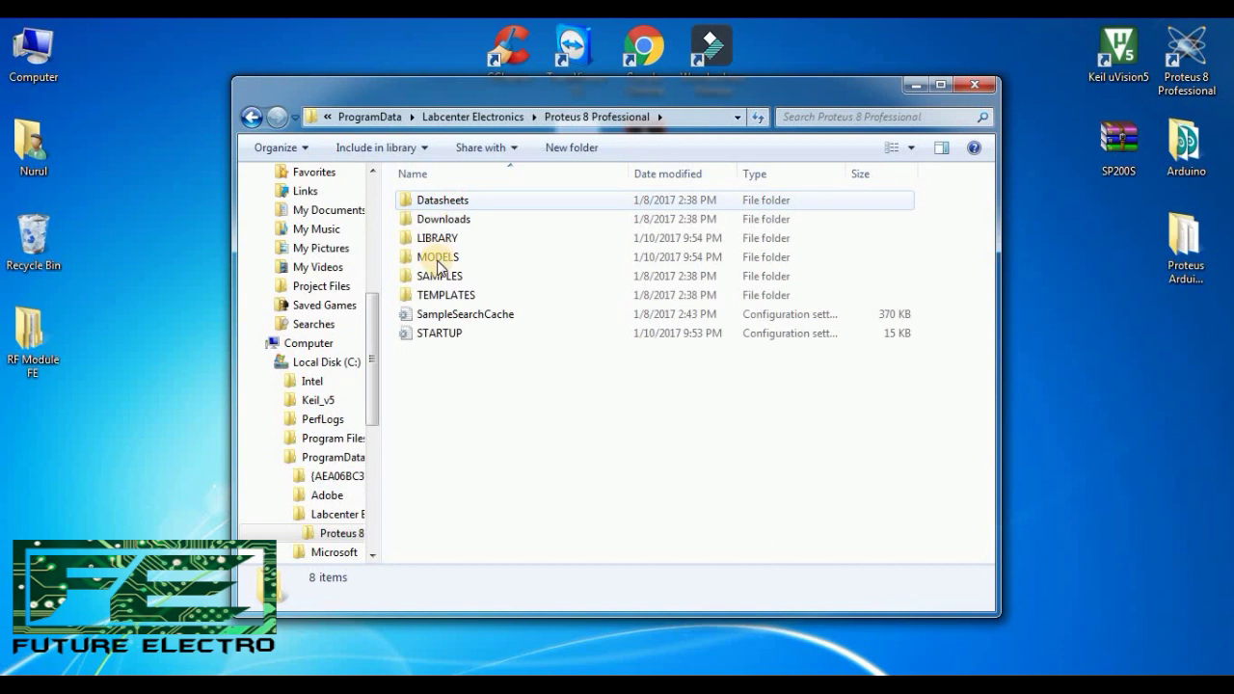
pyautogui.click(463, 88)
pyautogui.moveTo(463, 87); pyautogui.dragTo(657, 75)
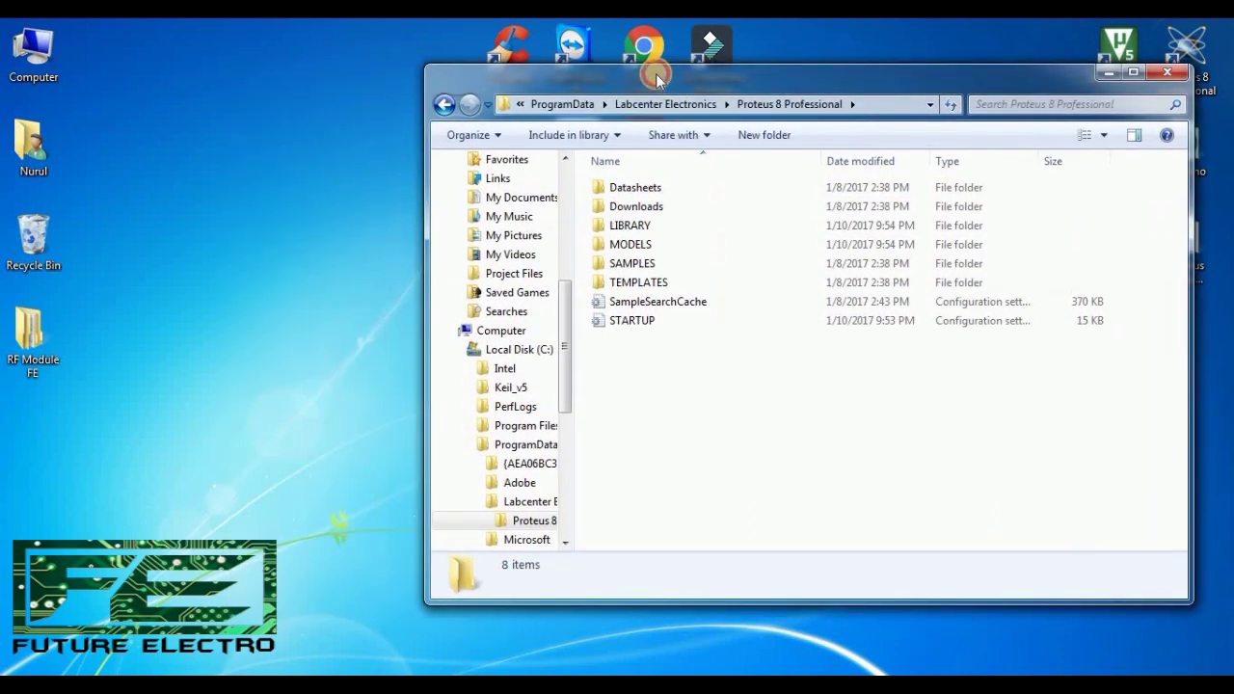
# Copy MODULO_RF.LIB from the LIBRARY subfolder of the RF Module FE desktop folder, placing its window beside the Proteus folder.
pyautogui.doubleClick(52, 324)
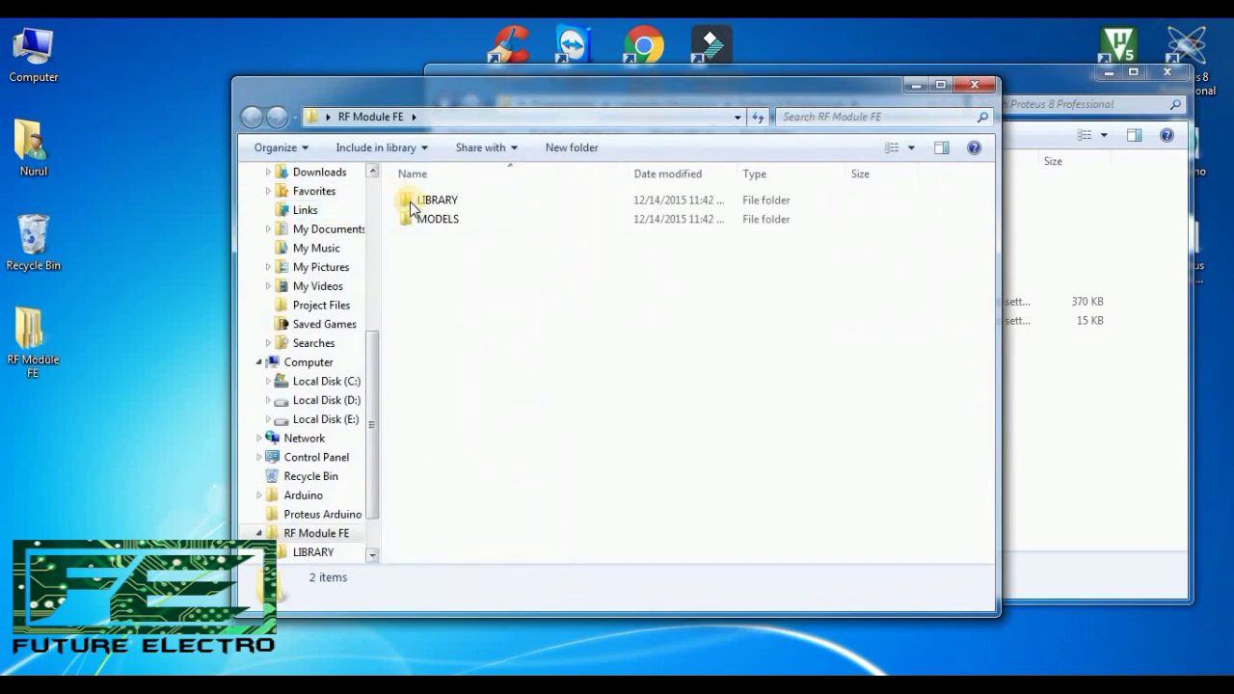
pyautogui.doubleClick(421, 203)
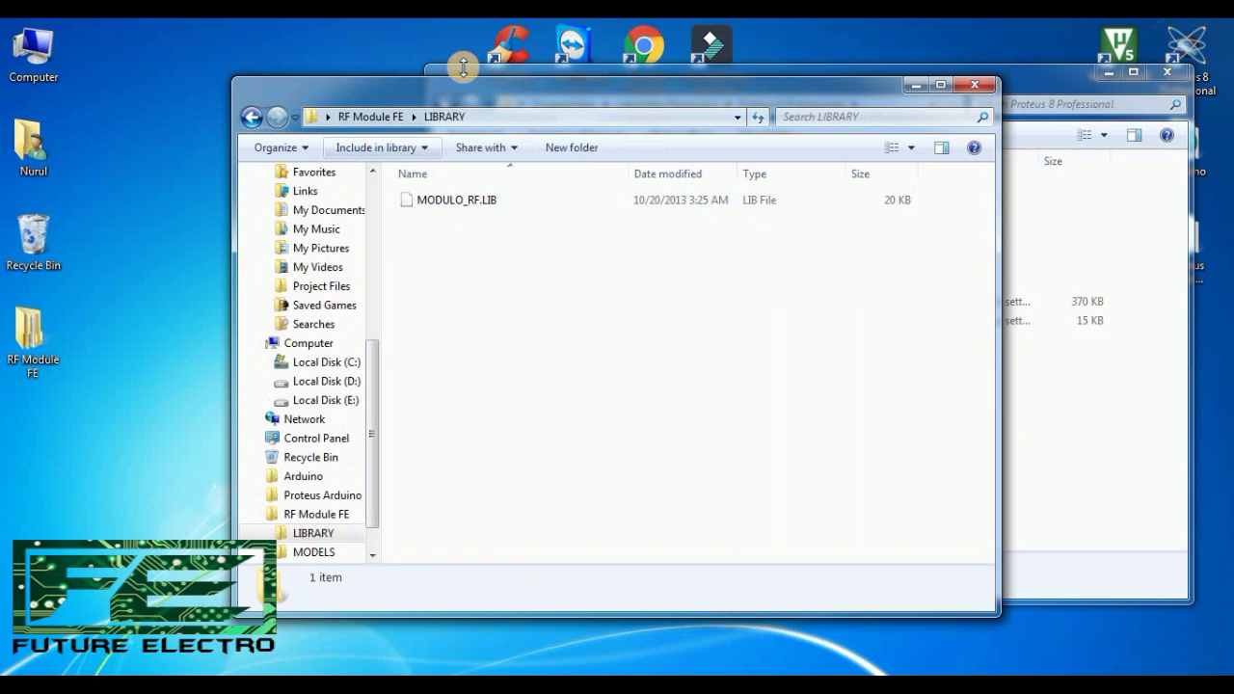
pyautogui.moveTo(462, 89); pyautogui.dragTo(309, 308)
pyautogui.click(270, 415)
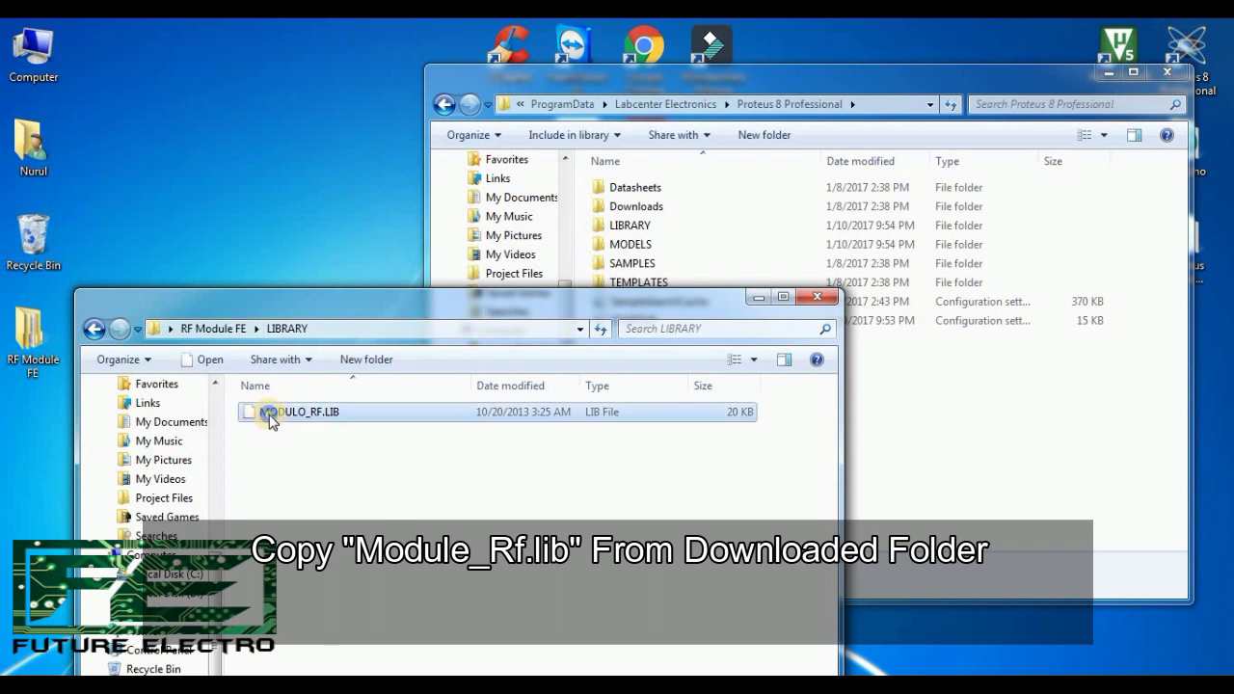
pyautogui.rightClick(270, 414)
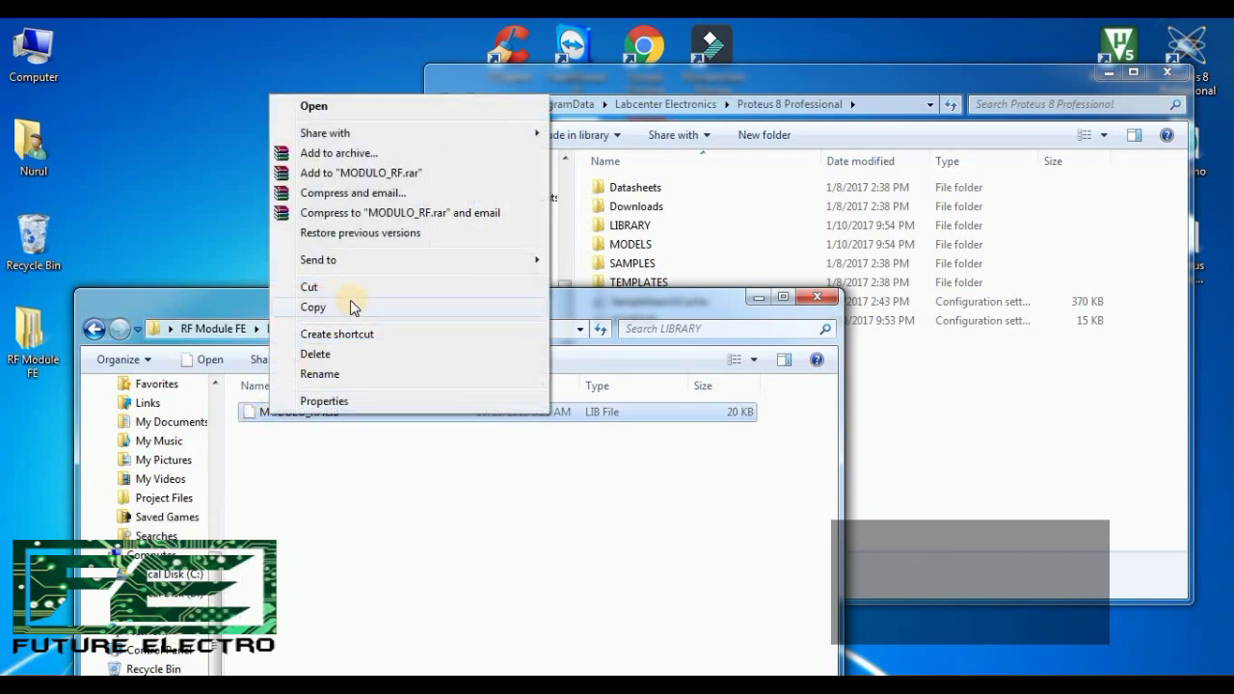
pyautogui.click(349, 307)
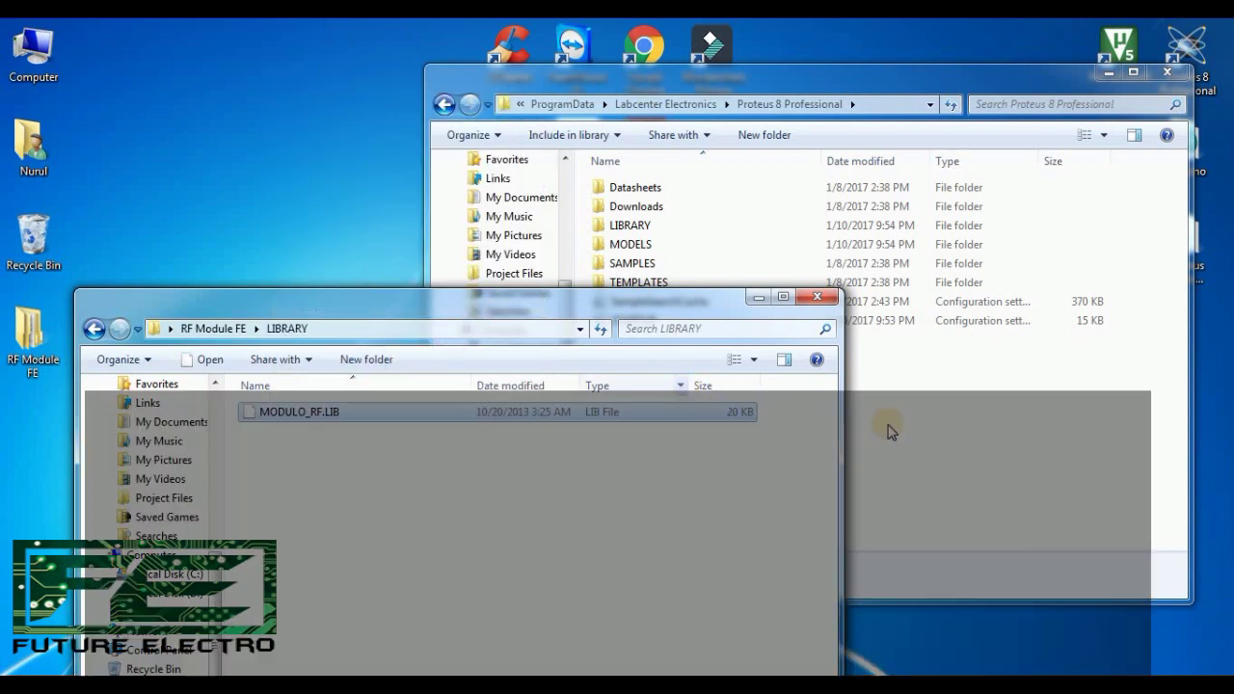
# Paste MODULO_RF.LIB into the Proteus 8 Professional LIBRARY folder and return to the parent folder.
pyautogui.click(899, 436)
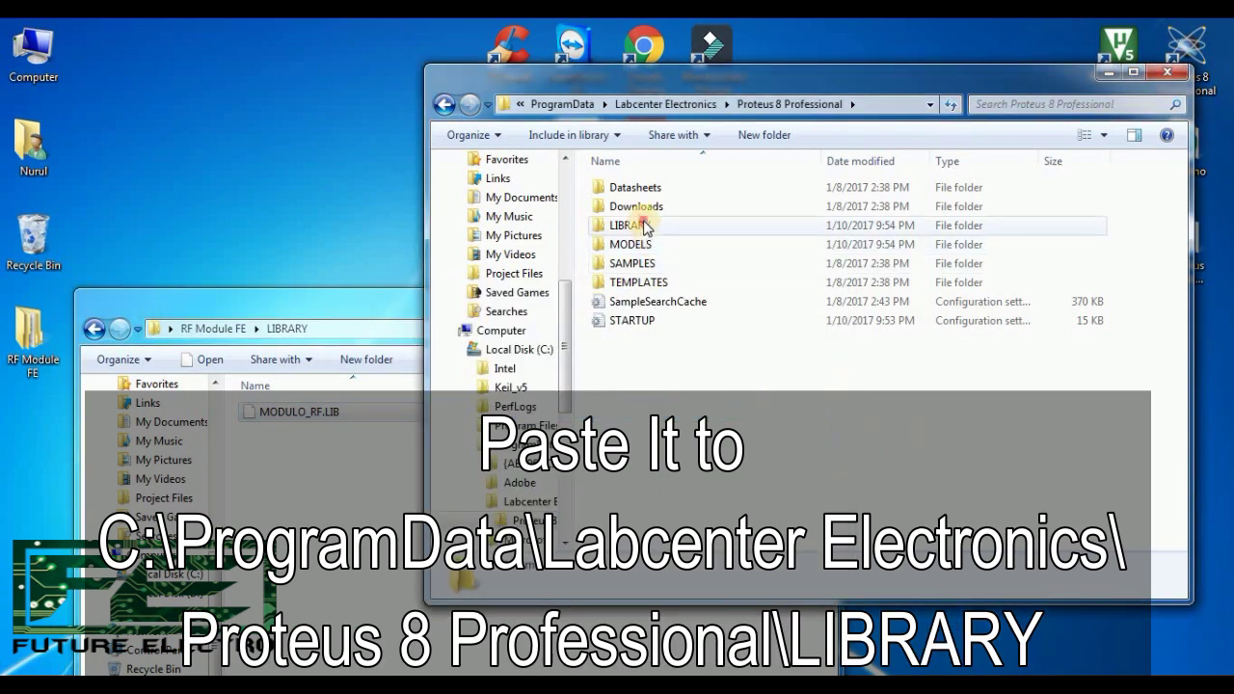
pyautogui.doubleClick(644, 226)
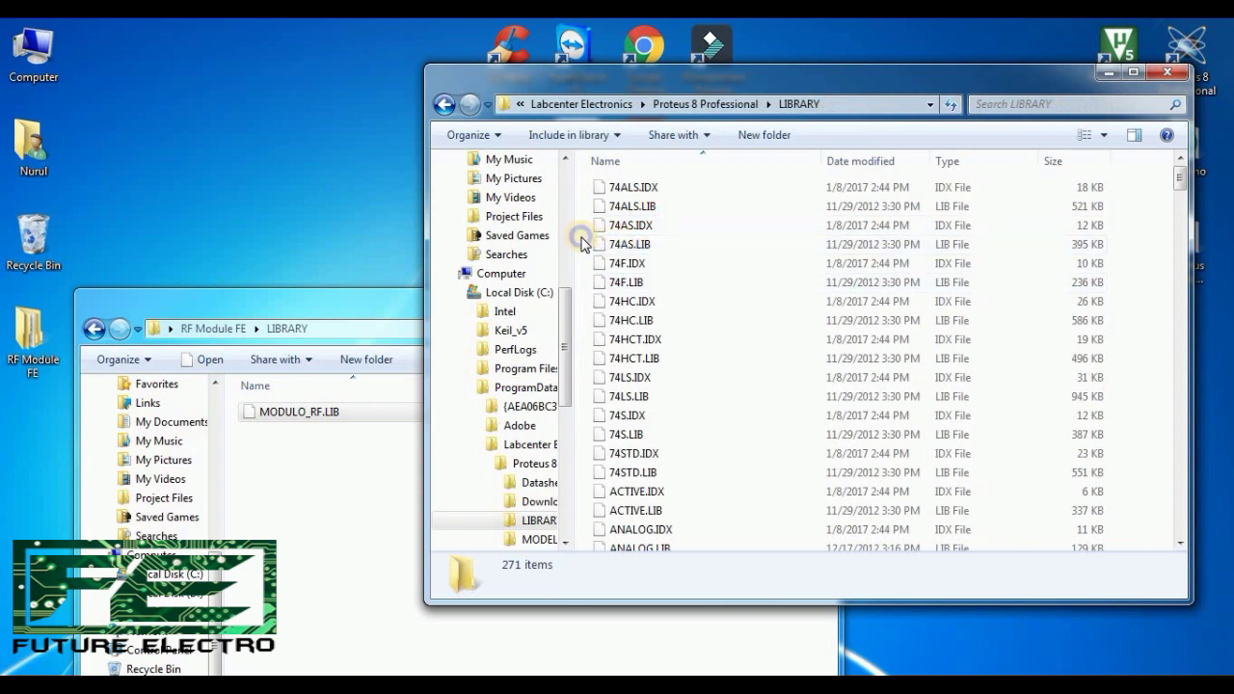
pyautogui.rightClick(582, 241)
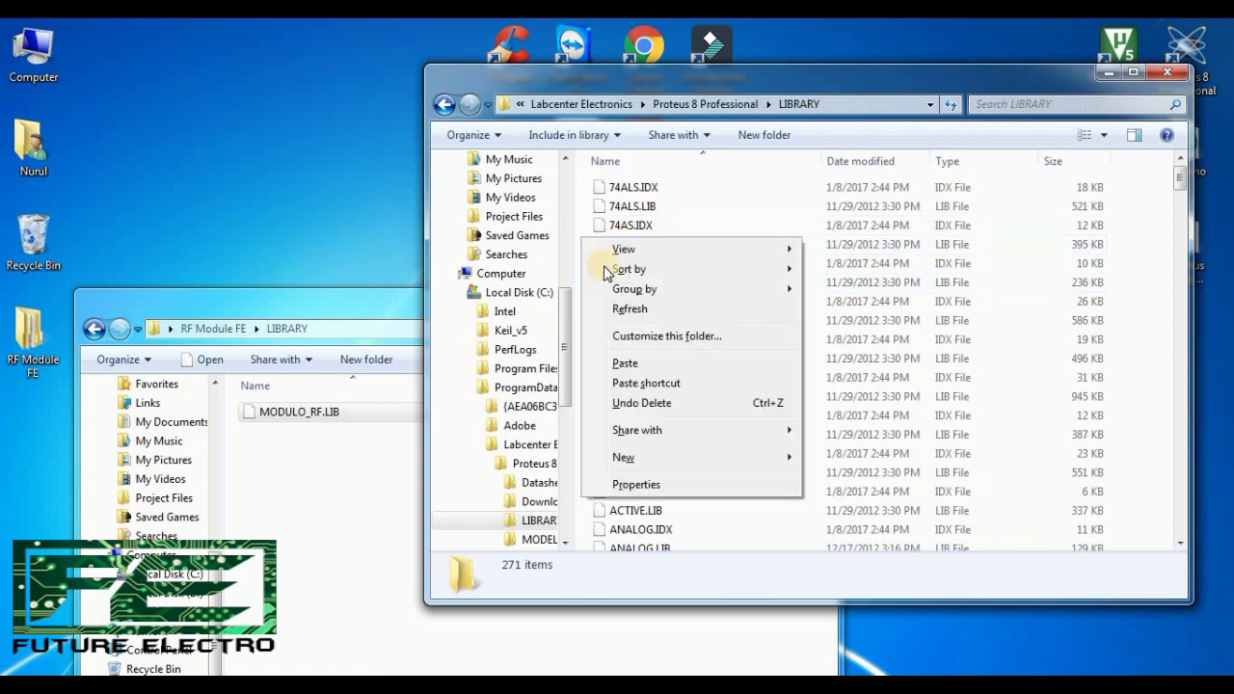
pyautogui.click(622, 364)
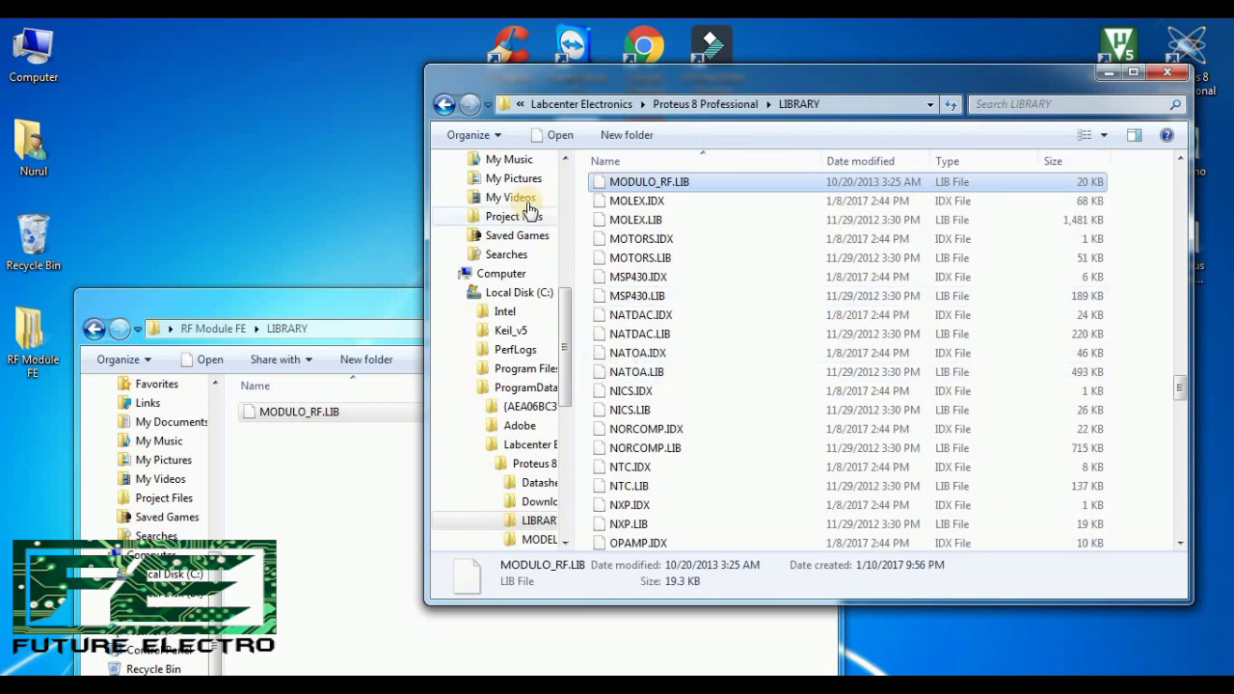
pyautogui.click(445, 105)
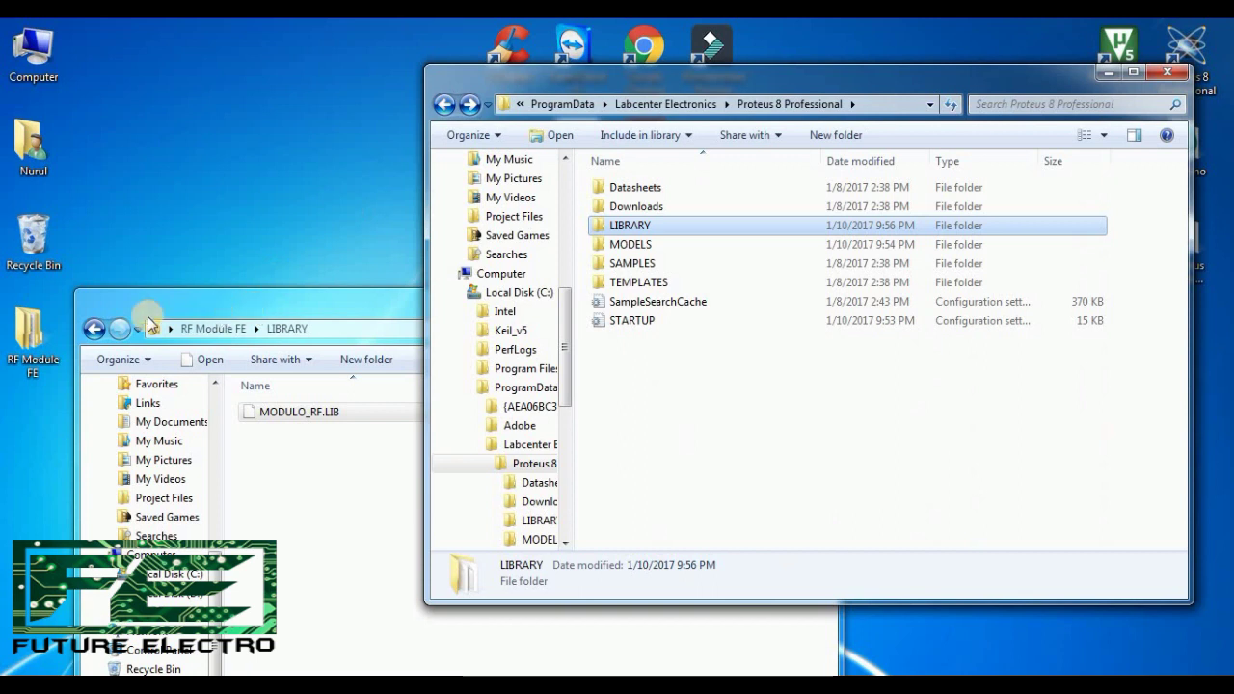
# Copy RX.MDF and TX.MDF from the MODELS subfolder of RF Module FE.
pyautogui.click(93, 334)
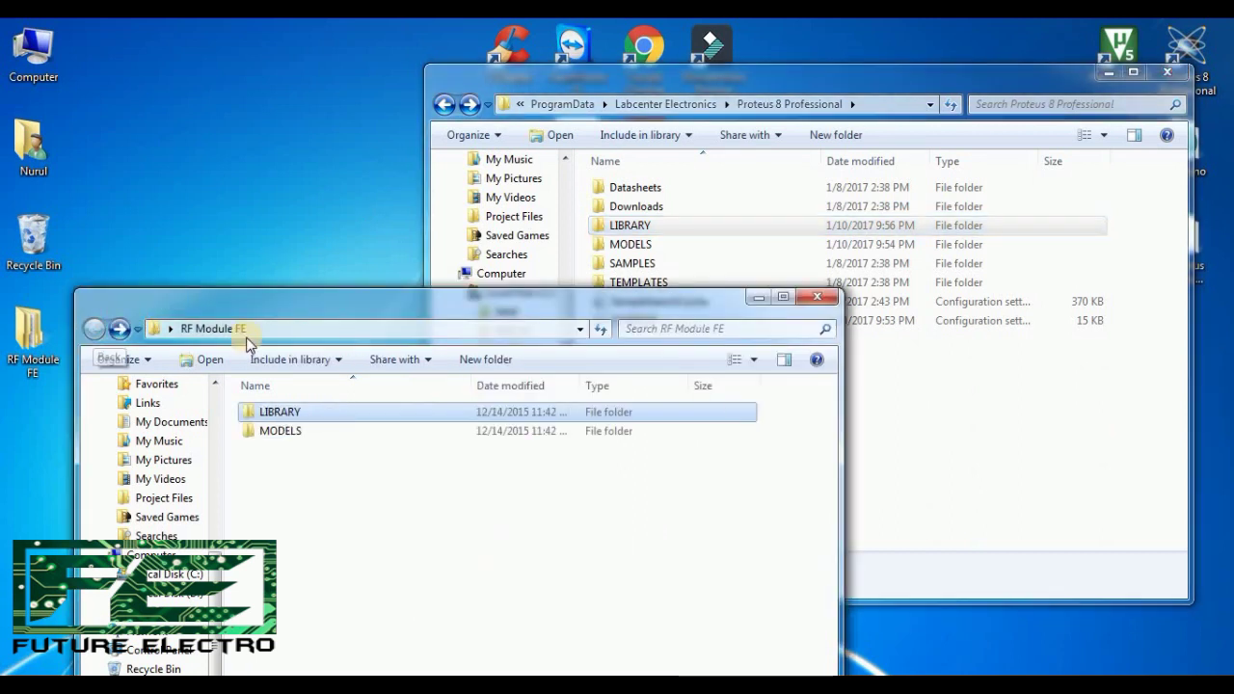
pyautogui.click(283, 437)
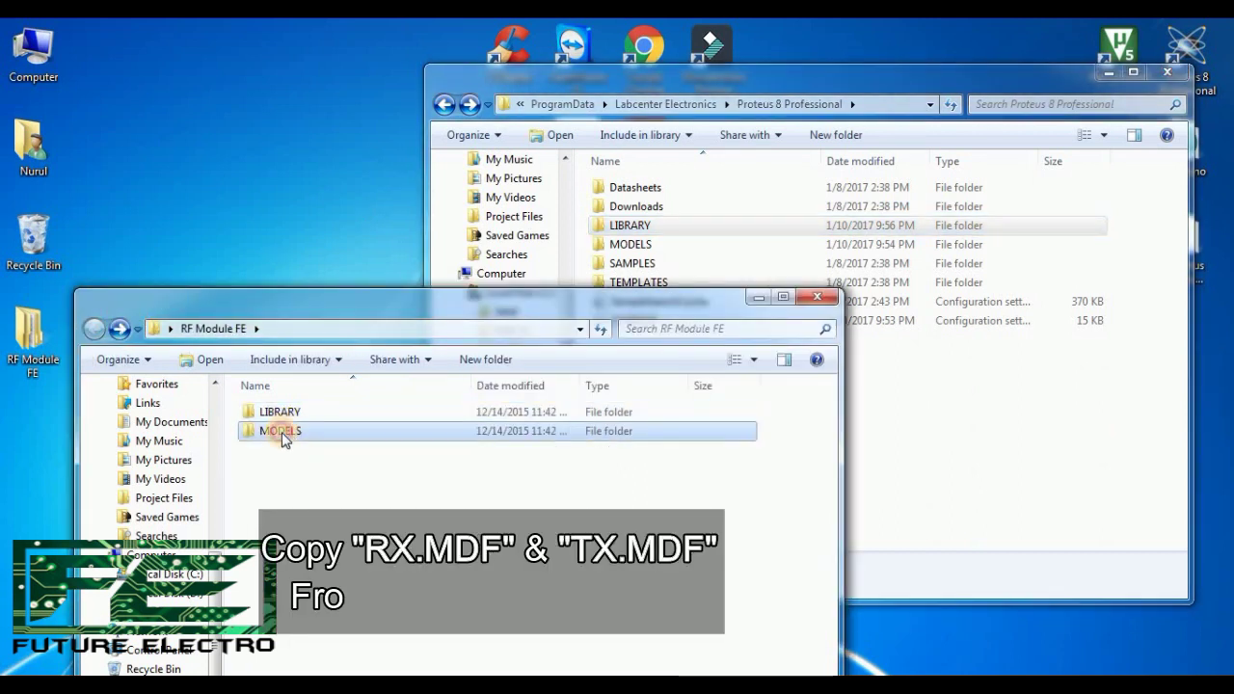
pyautogui.doubleClick(284, 437)
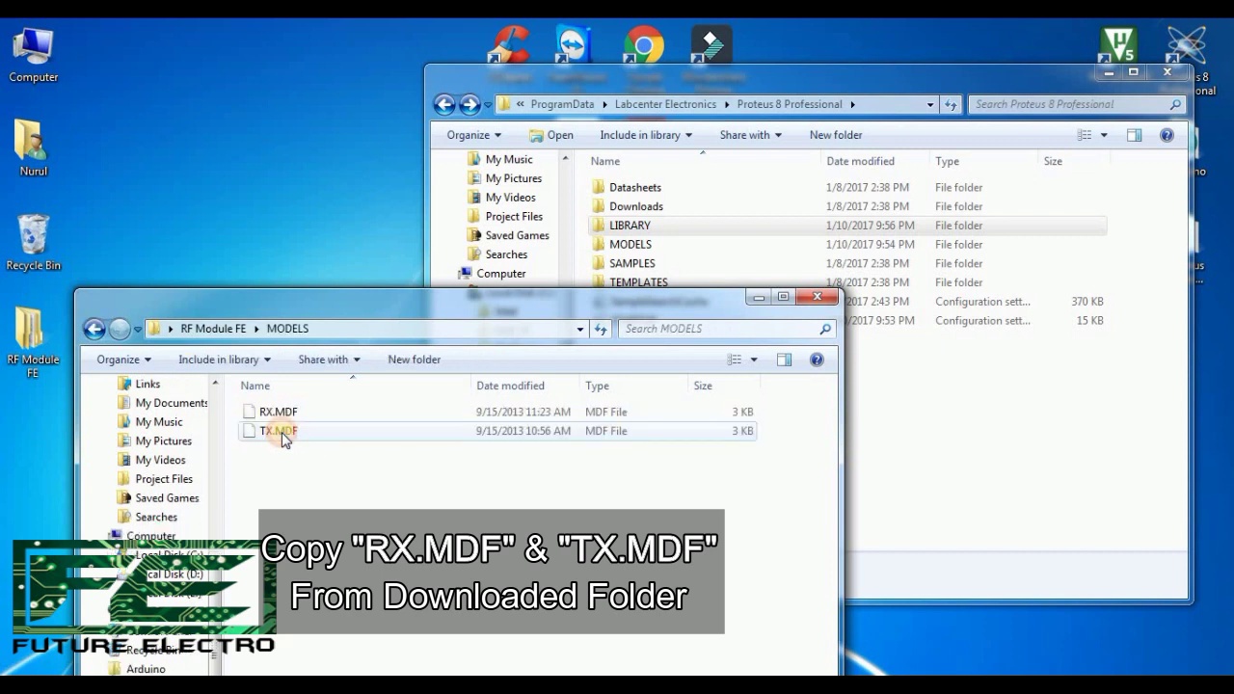
pyautogui.moveTo(295, 466); pyautogui.dragTo(276, 408)
pyautogui.rightClick(276, 407)
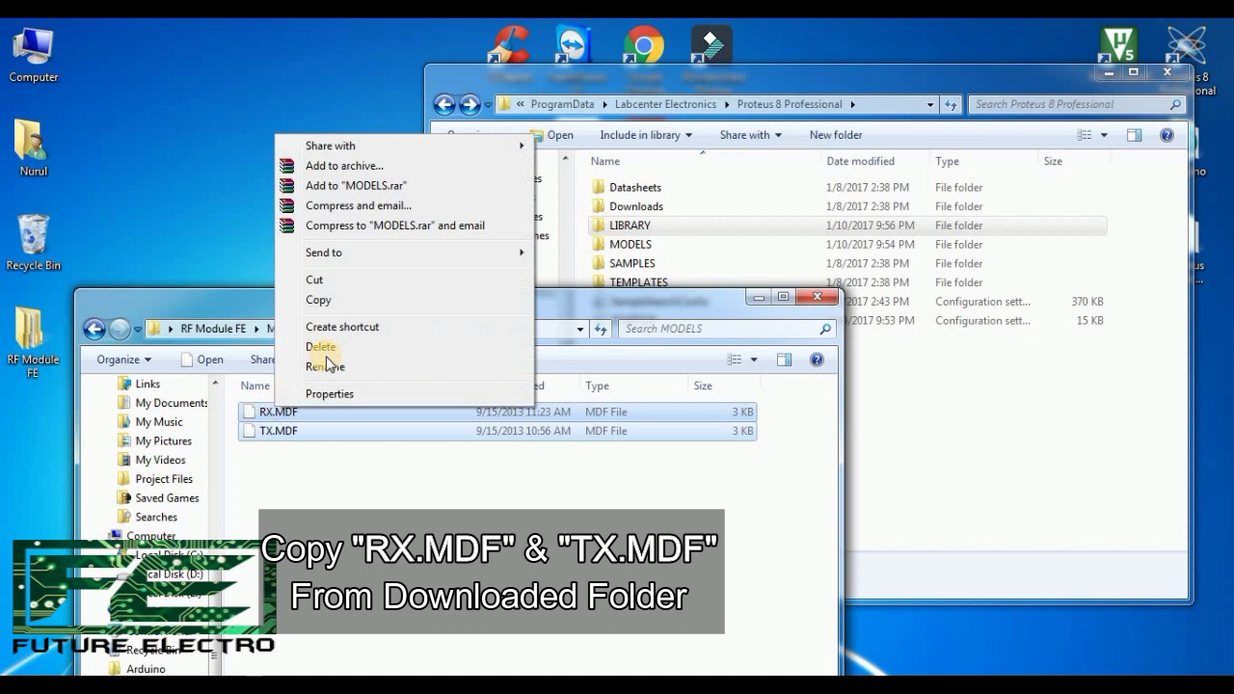
pyautogui.click(345, 301)
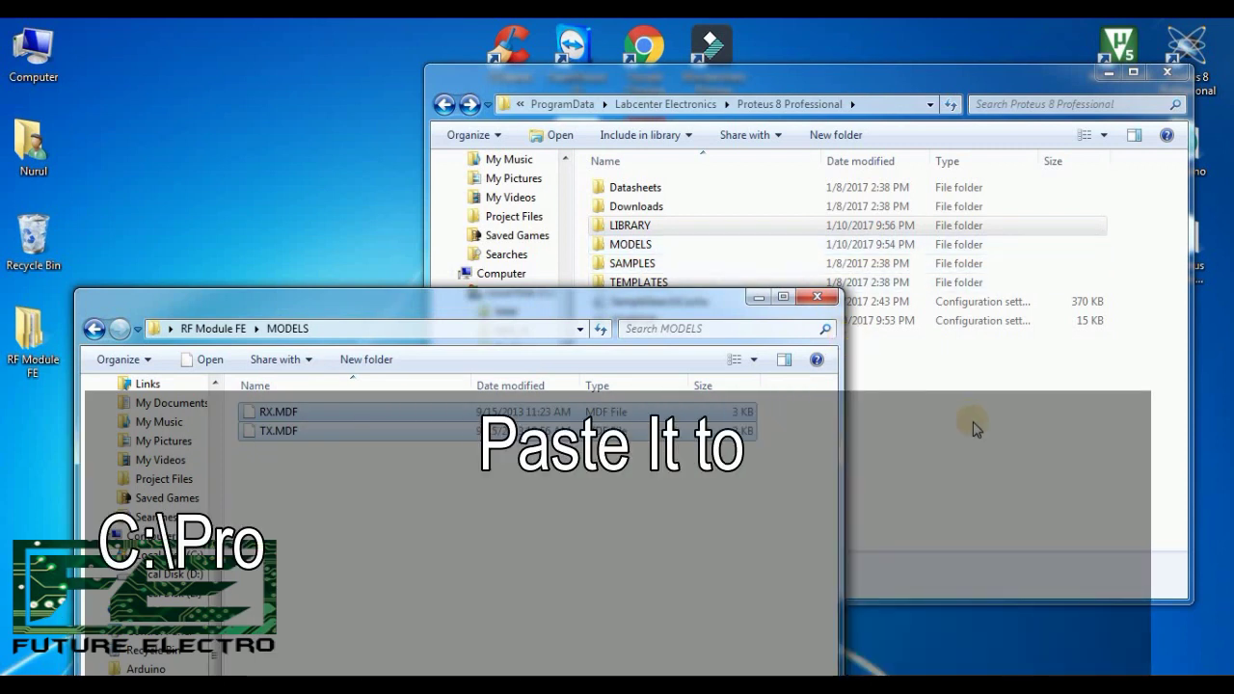
# Paste RX.MDF and TX.MDF into the Proteus 8 Professional MODELS folder.
pyautogui.click(891, 366)
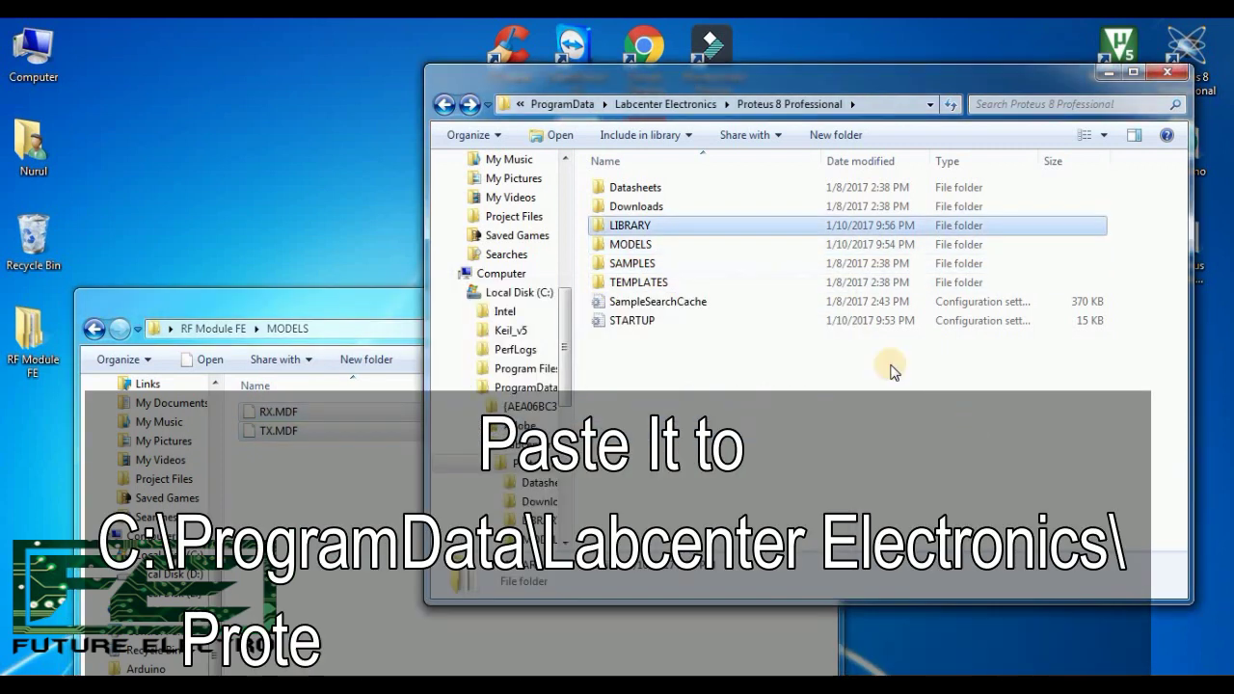
pyautogui.doubleClick(644, 250)
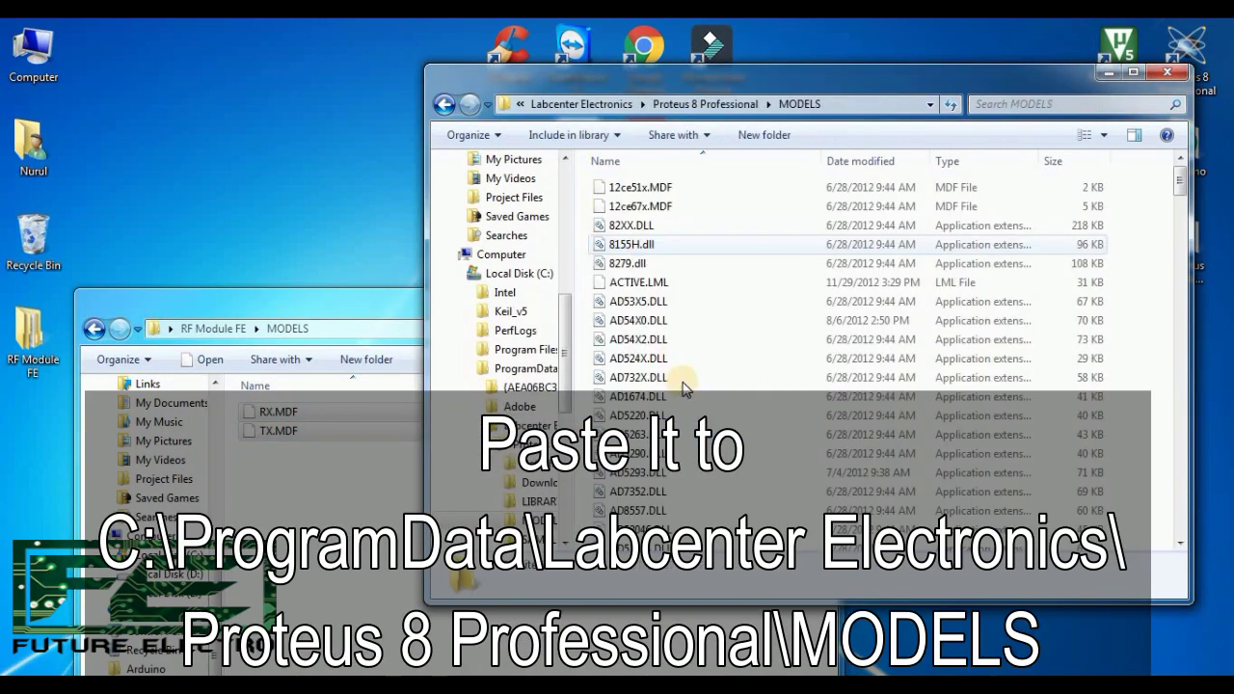
pyautogui.rightClick(582, 361)
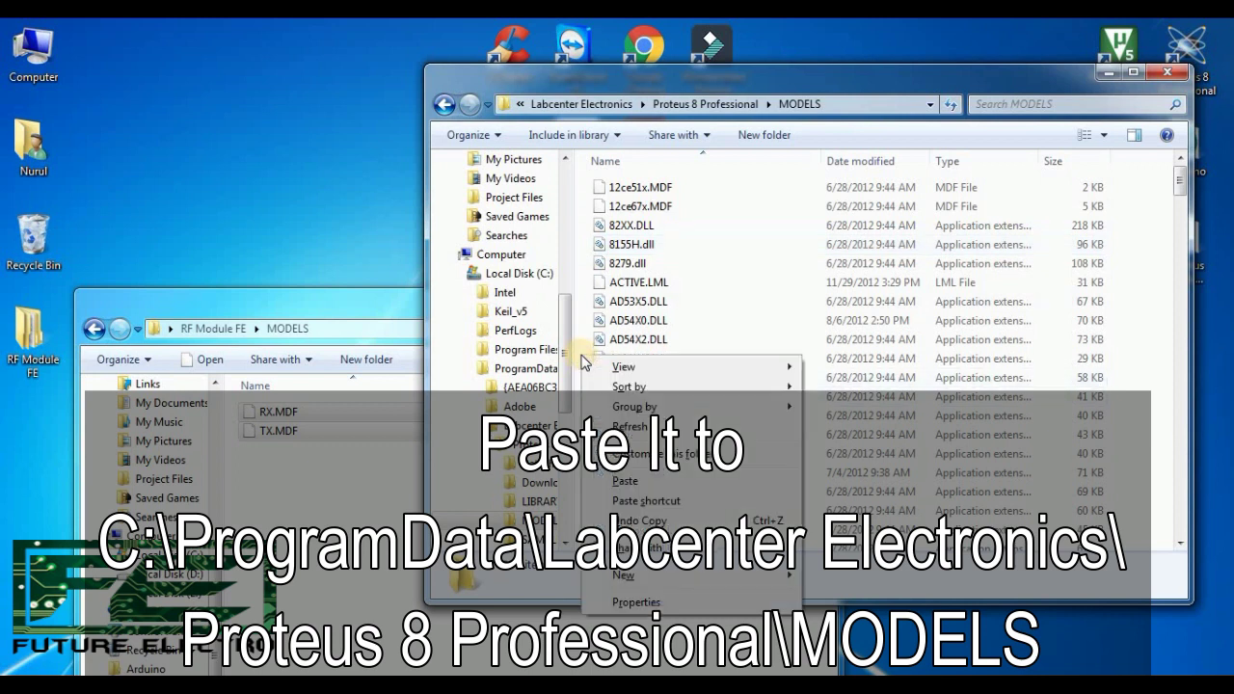
pyautogui.click(626, 482)
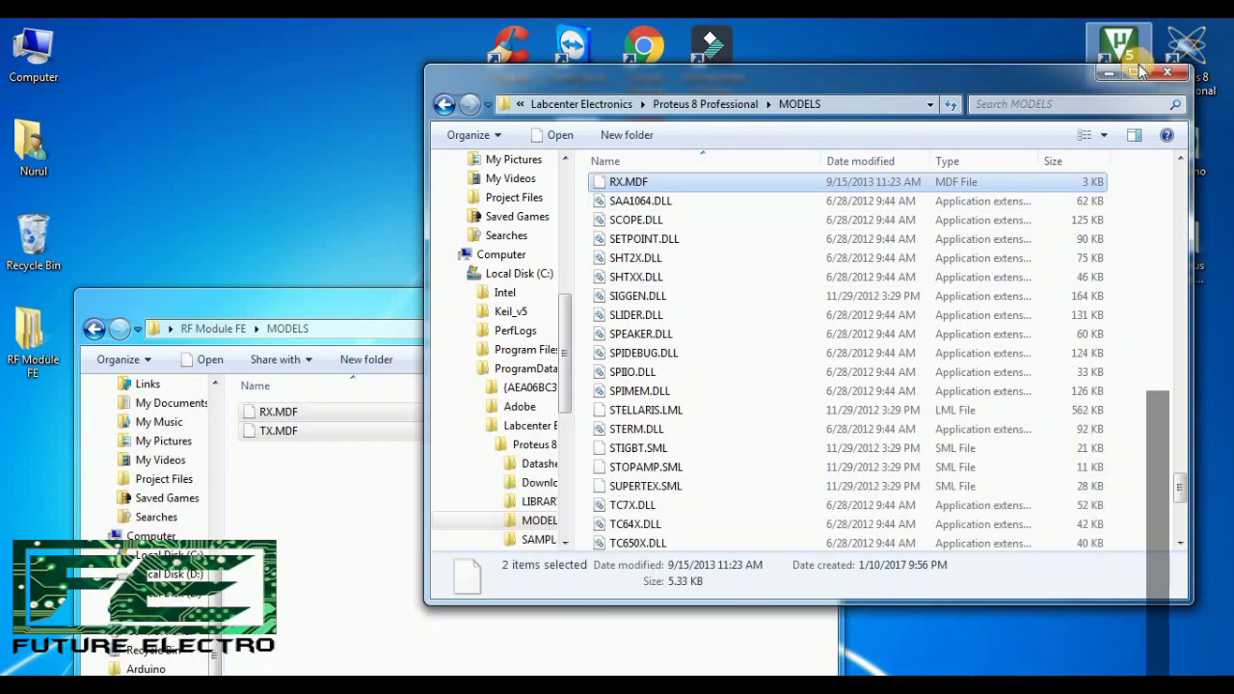
# Close both folder windows and refresh the desktop.
pyautogui.click(1155, 73)
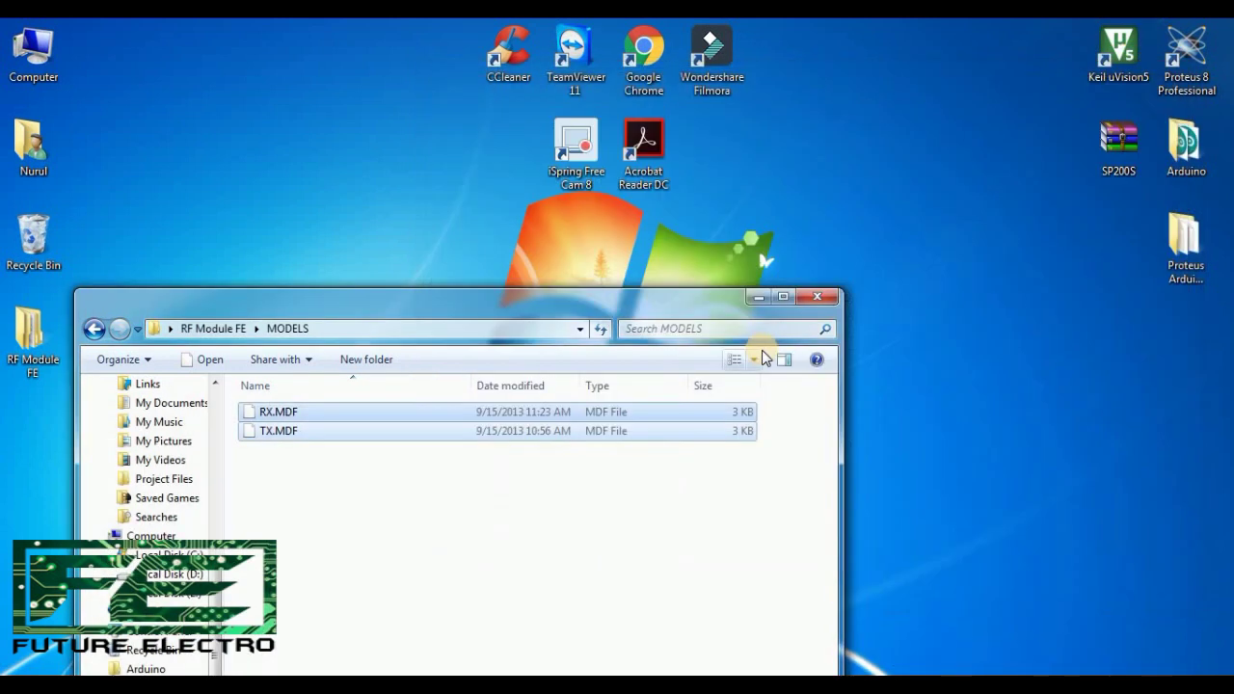
pyautogui.click(823, 303)
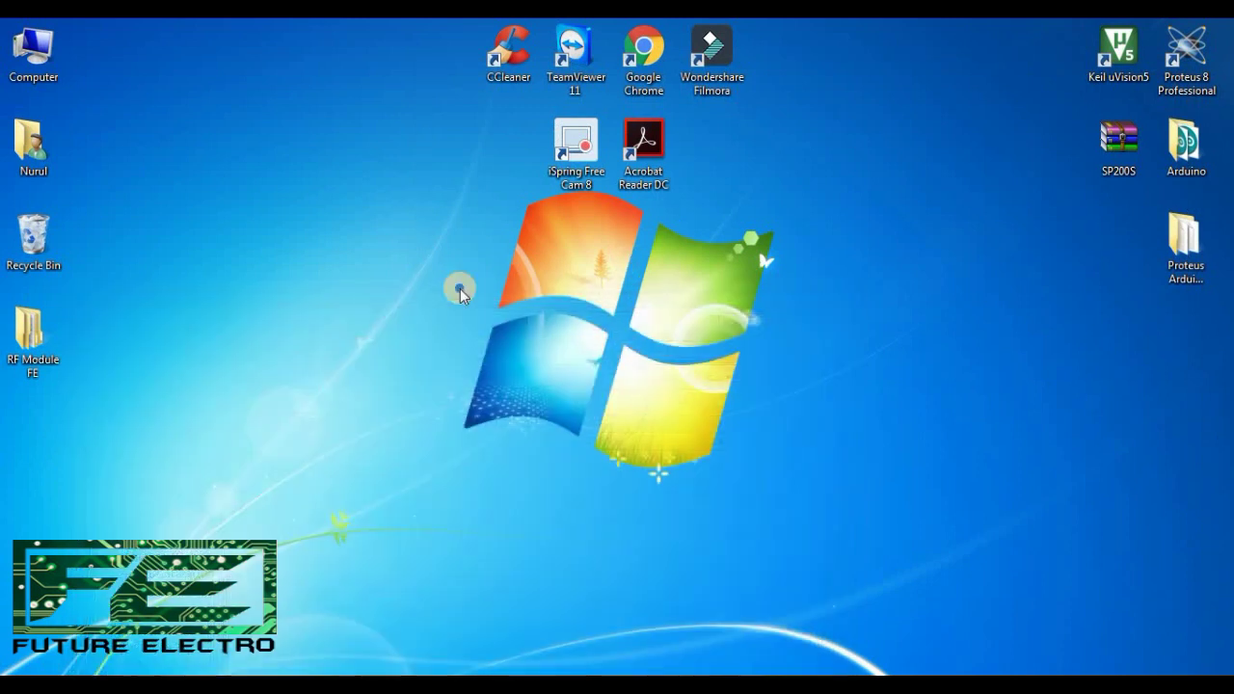
pyautogui.rightClick(461, 289)
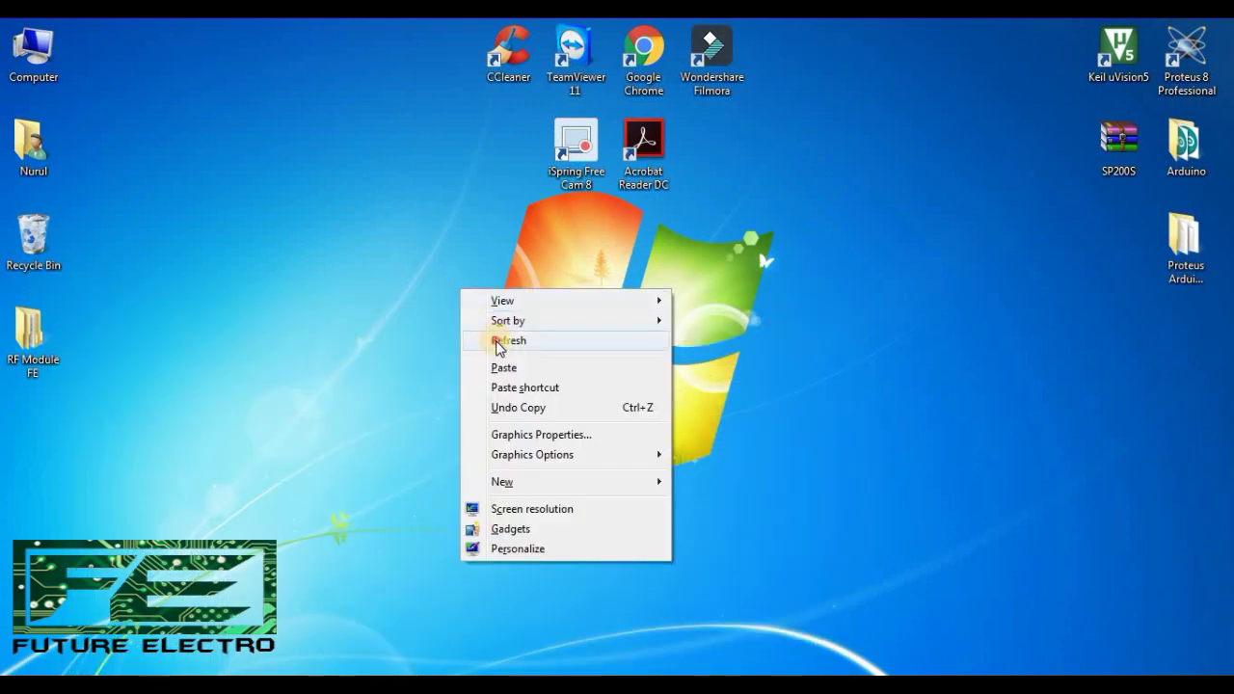
pyautogui.click(498, 341)
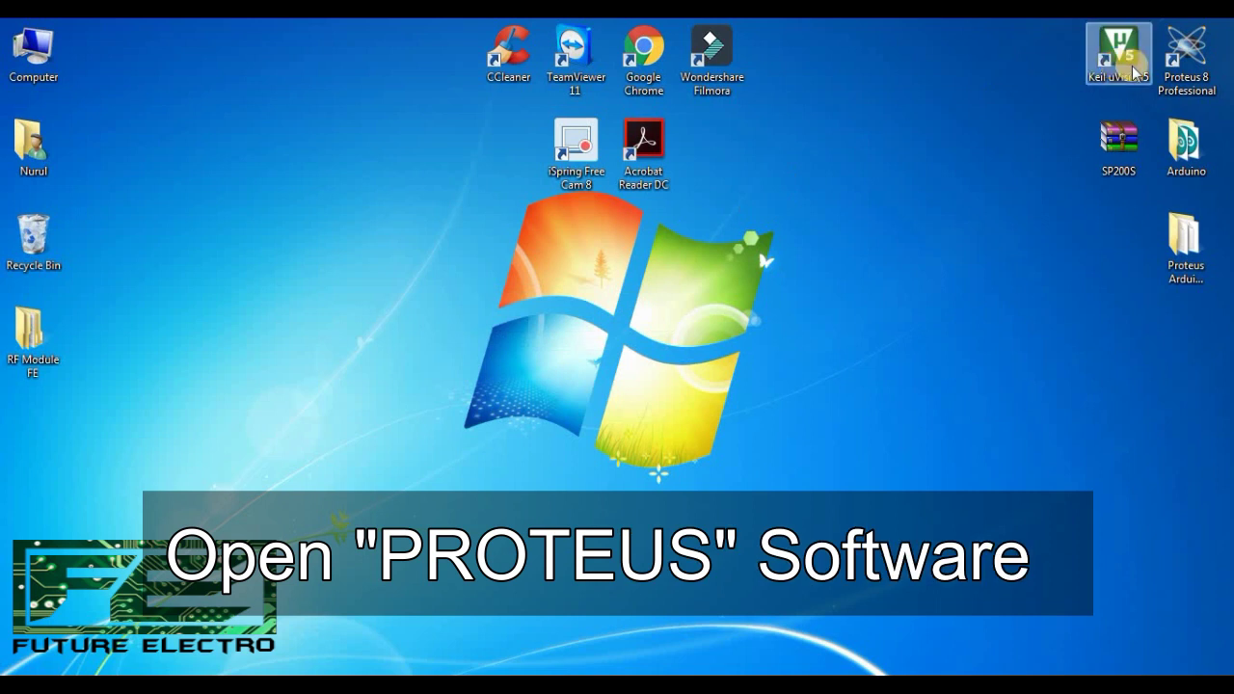
# Launch Proteus 8 Professional and open a blank Schematic Capture sheet in a maximized window.
pyautogui.doubleClick(1179, 73)
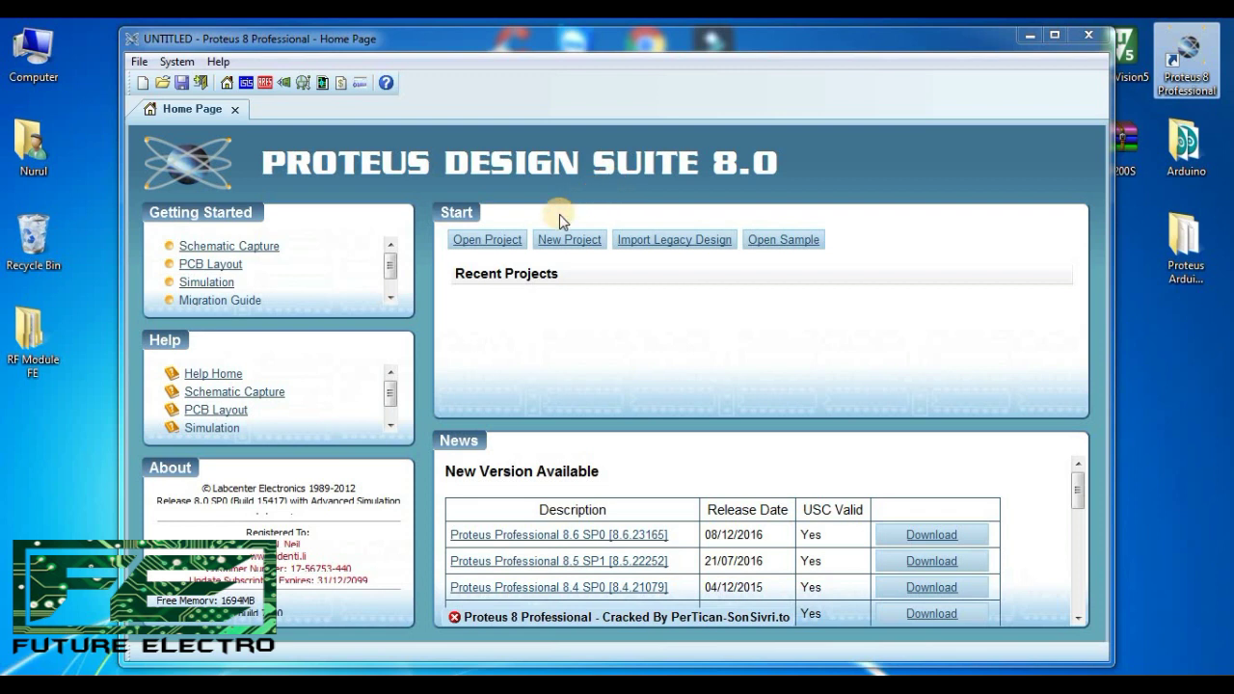
pyautogui.click(247, 84)
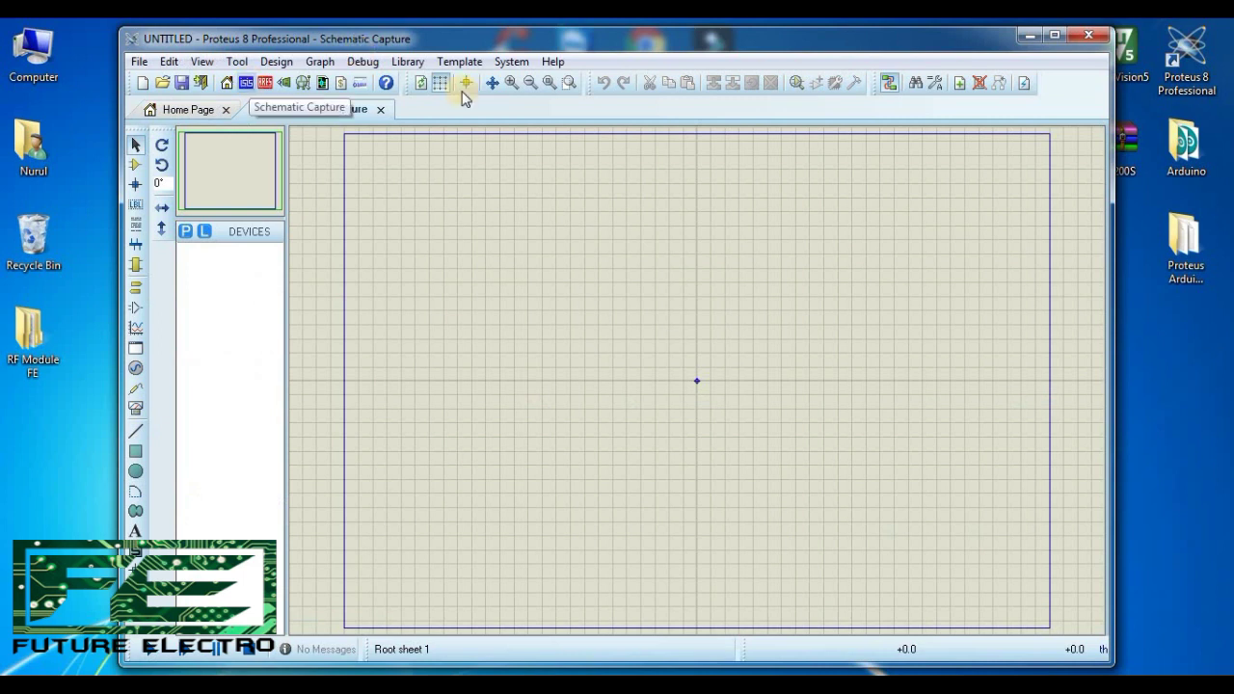
pyautogui.click(1055, 34)
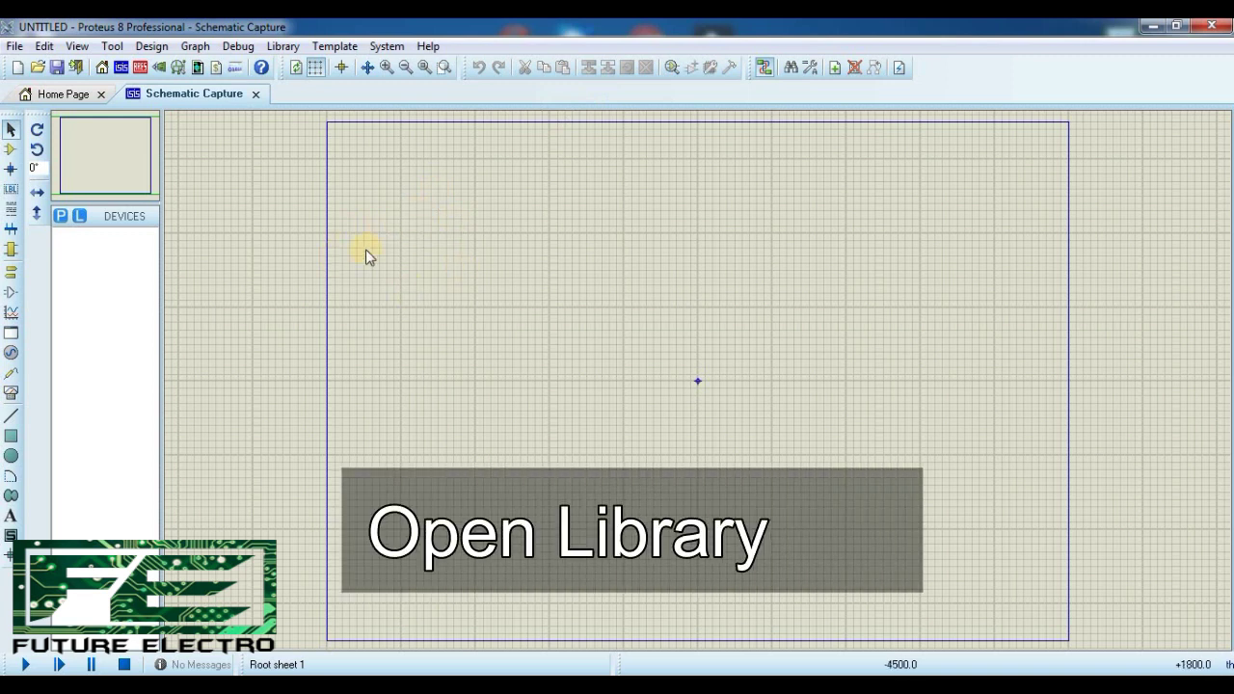
# Search the device library for "modulo" and add MODULO RX to the project's device list.
pyautogui.click(63, 214)
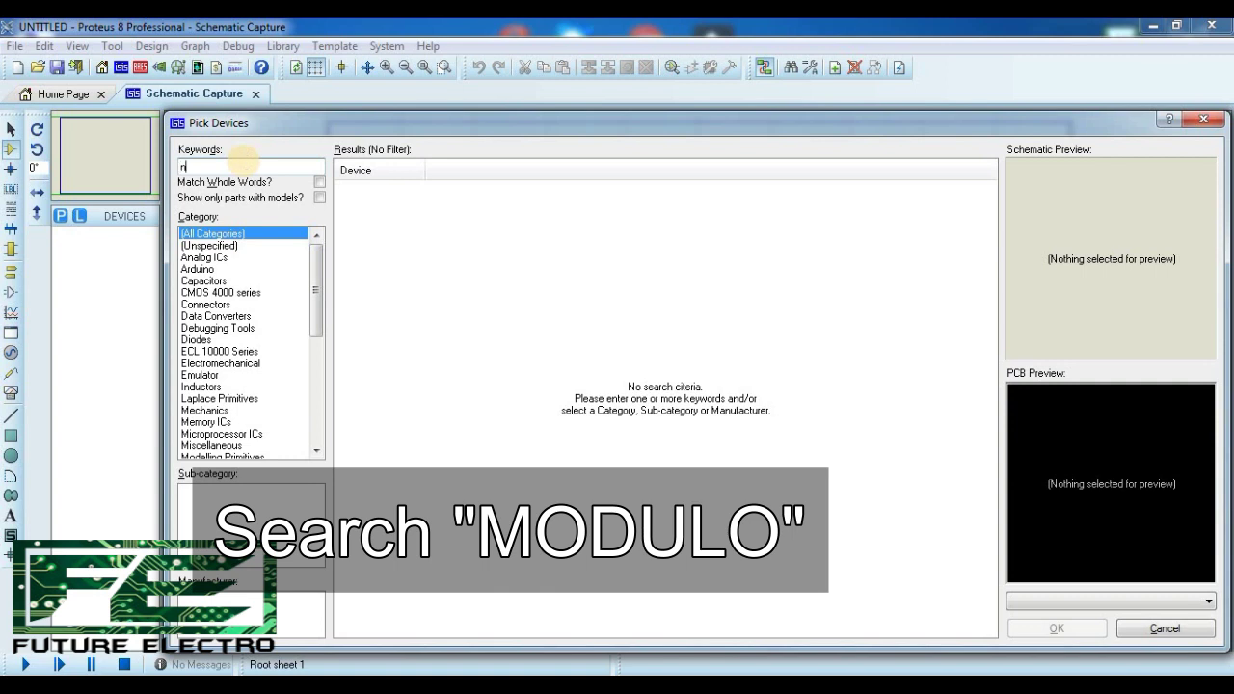
pyautogui.write('od')
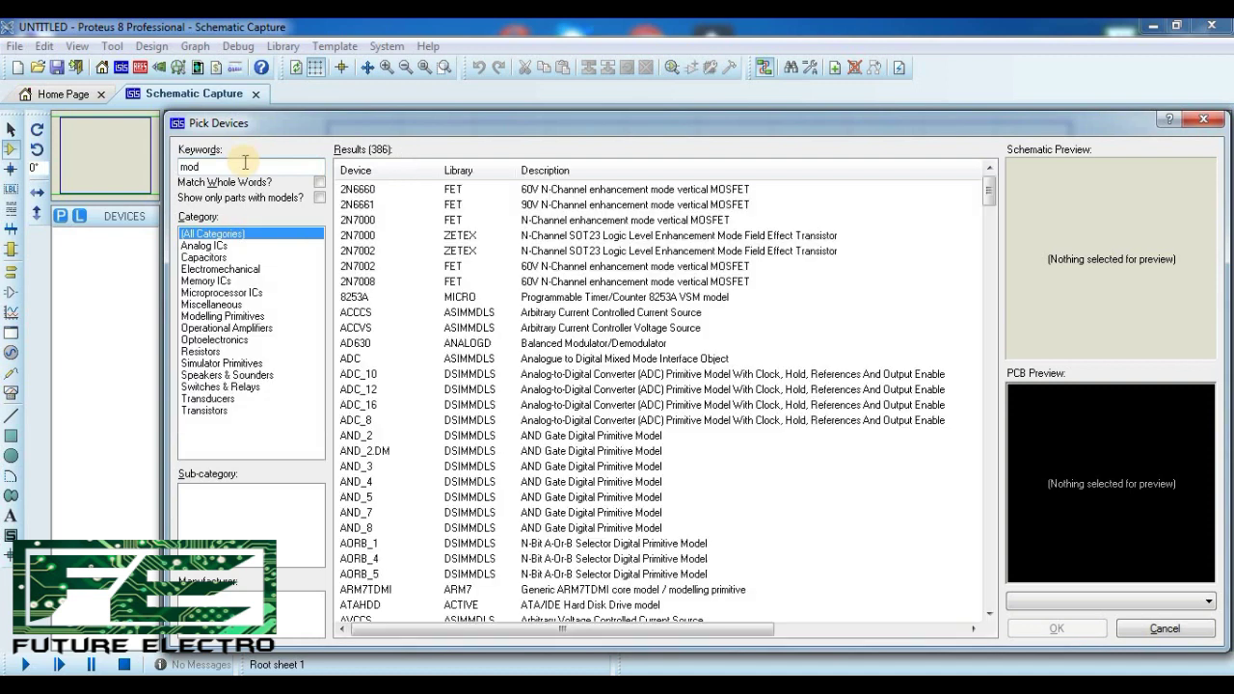
pyautogui.write('ul')
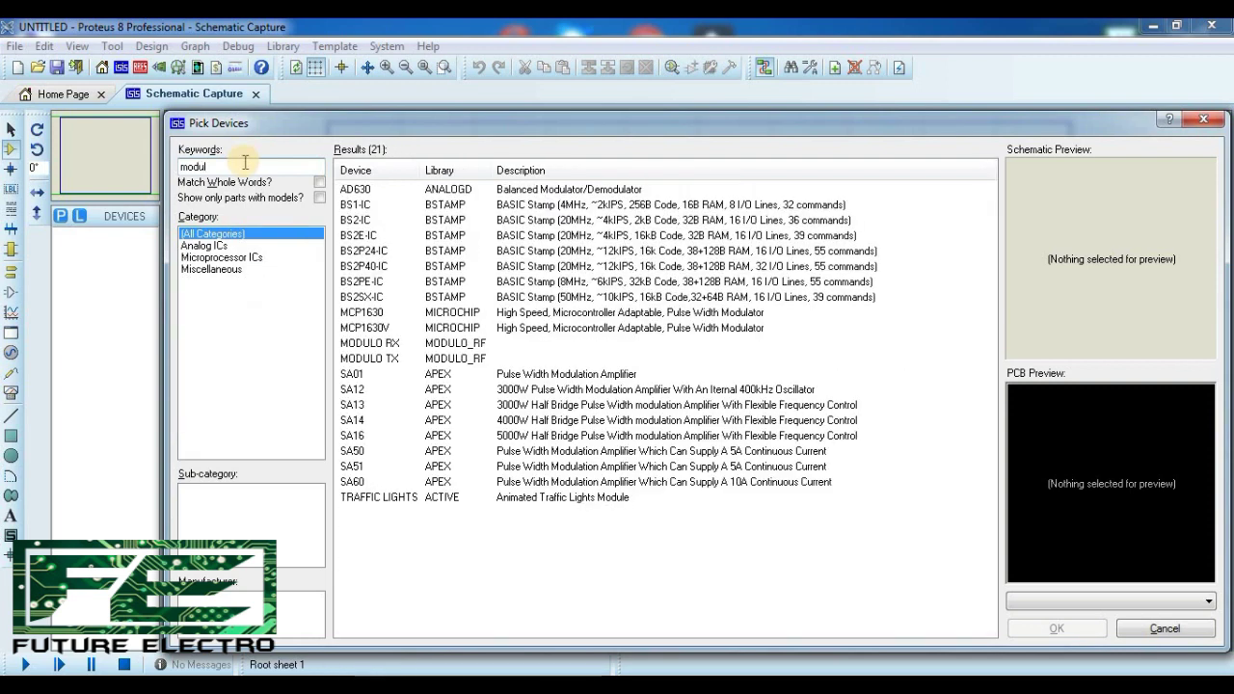
pyautogui.write('o')
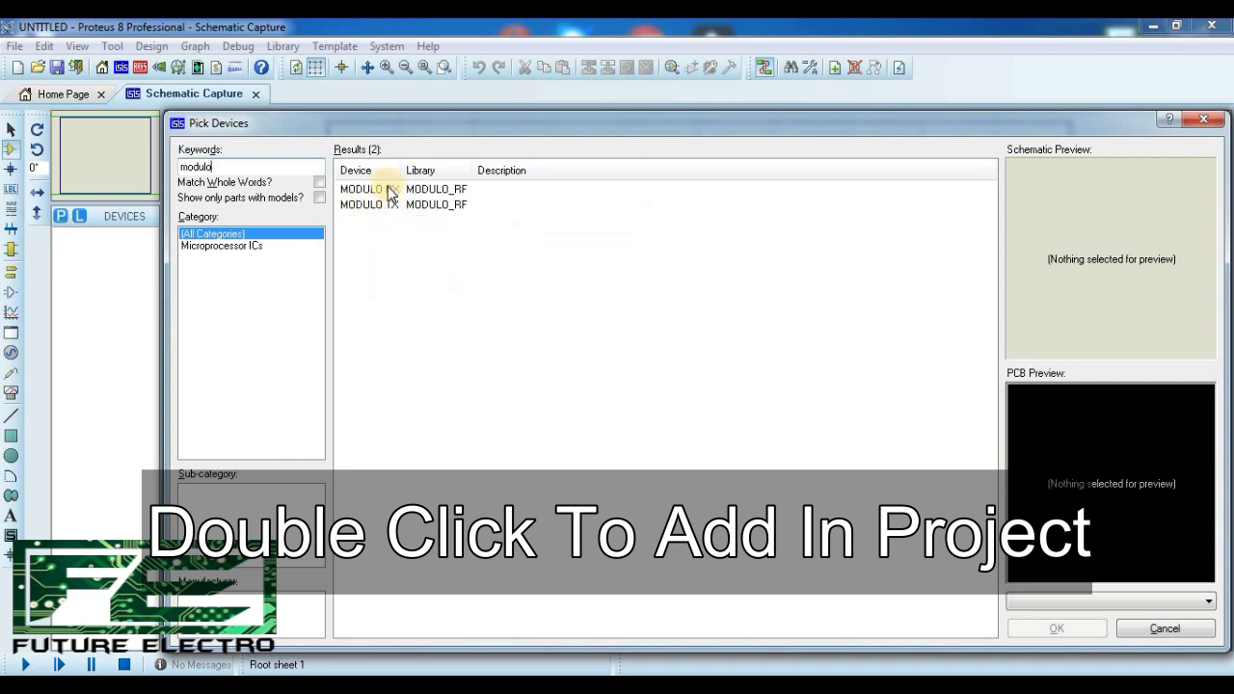
pyautogui.click(390, 191)
pyautogui.doubleClick(389, 191)
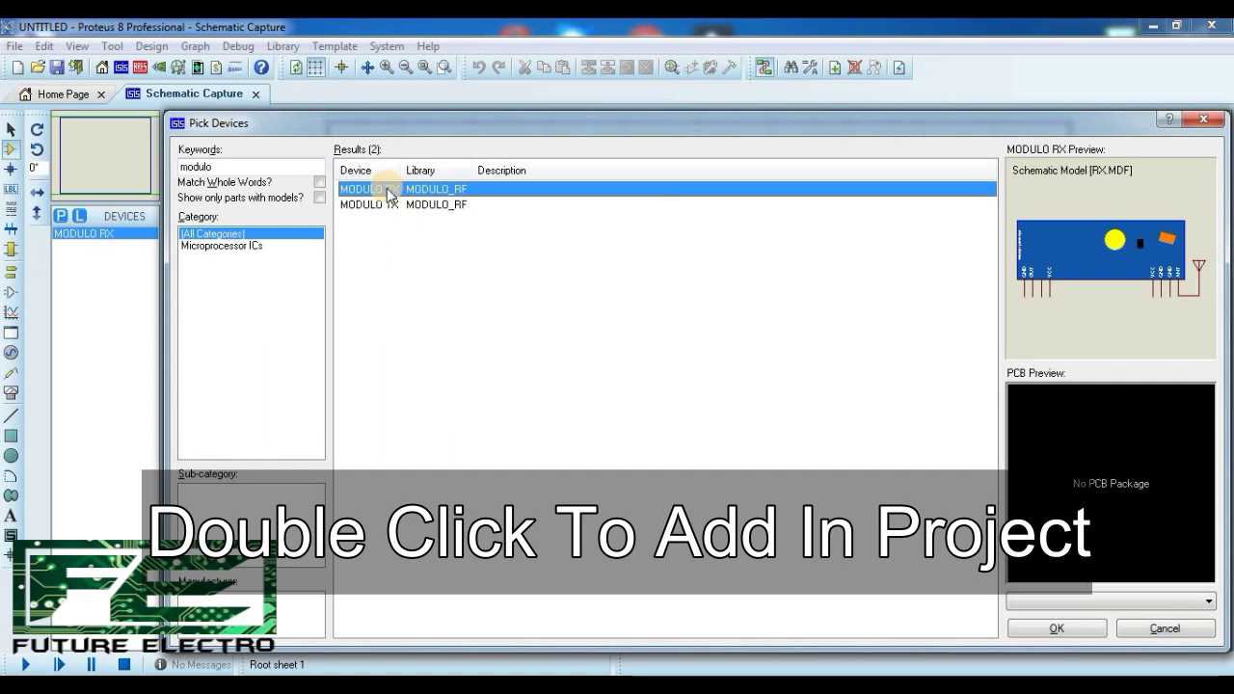
# Add MODULO TX to the project's device list and place one in the upper-left area of the schematic sheet.
pyautogui.doubleClick(388, 205)
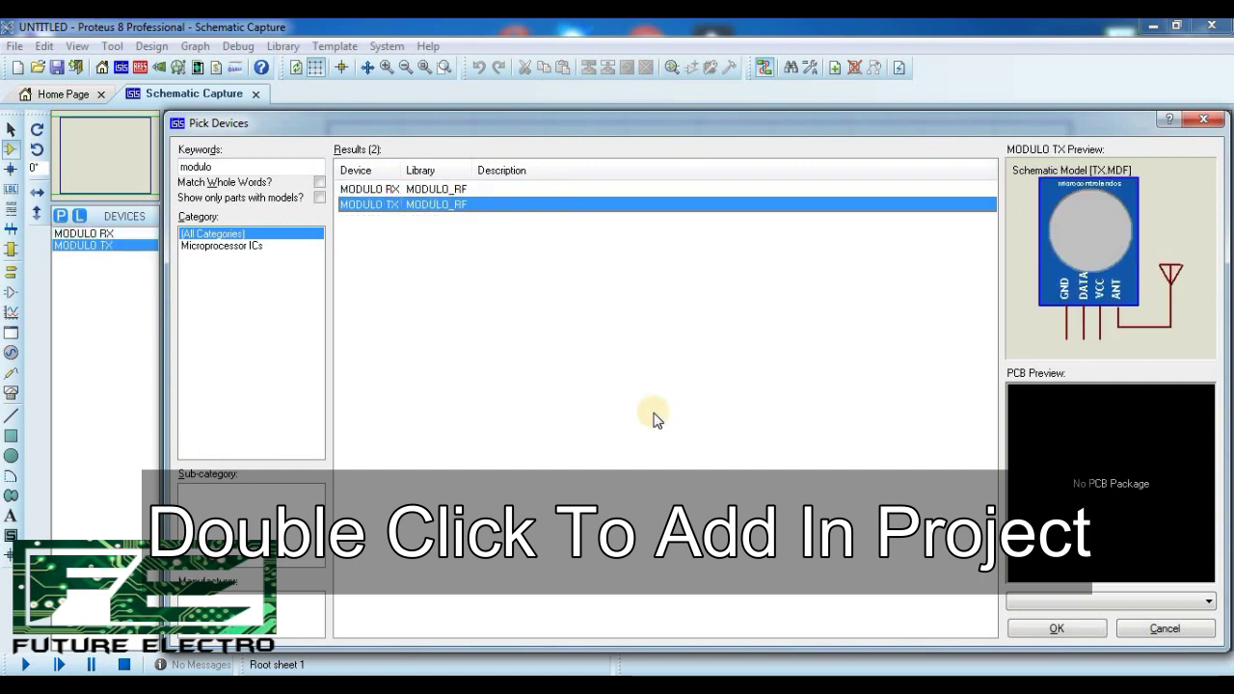
pyautogui.click(1052, 622)
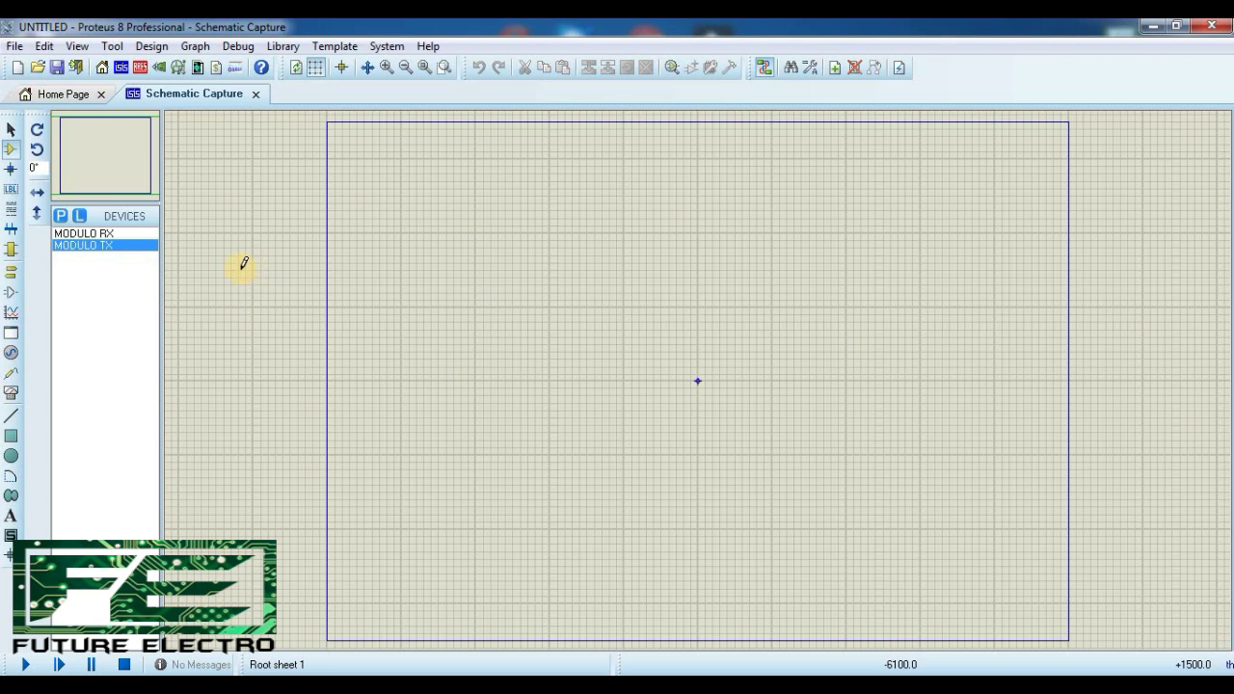
pyautogui.click(95, 245)
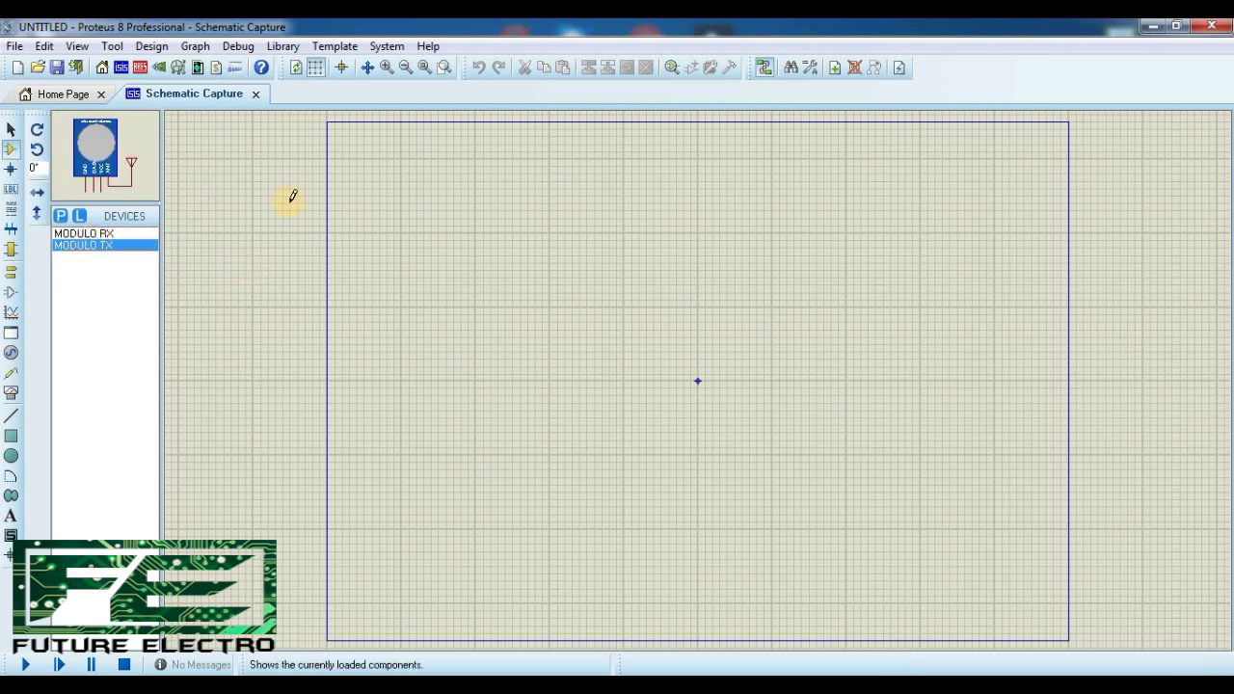
pyautogui.click(489, 219)
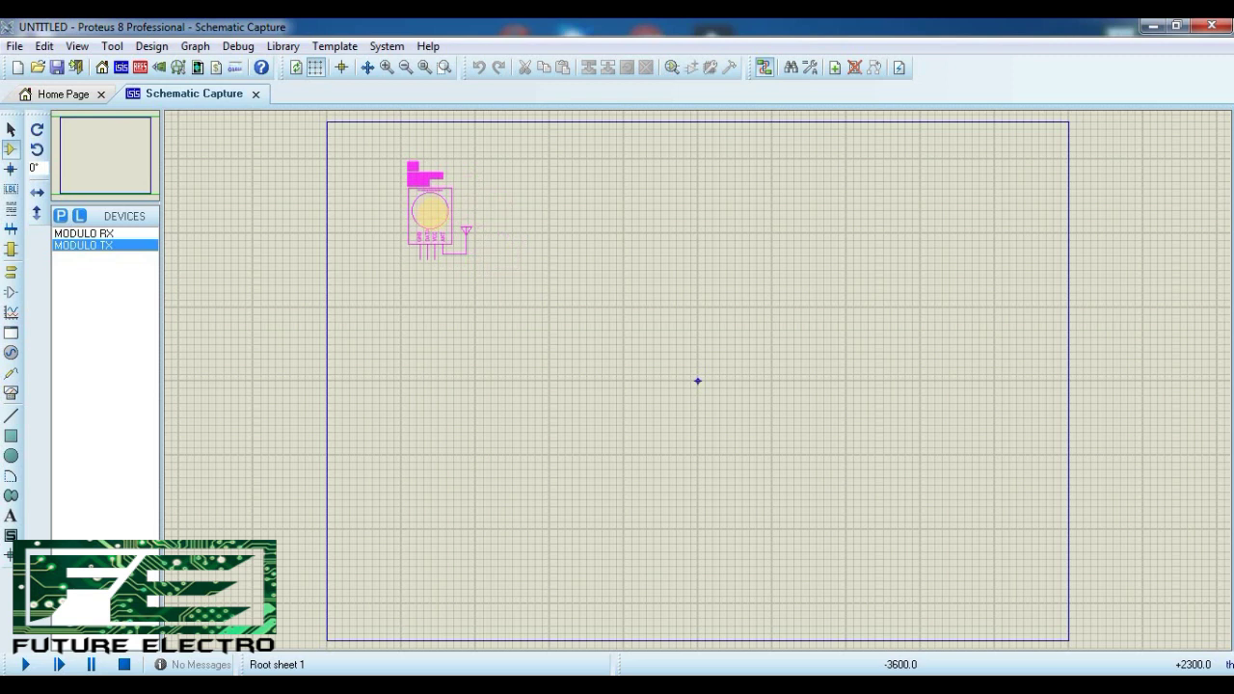
pyautogui.click(452, 224)
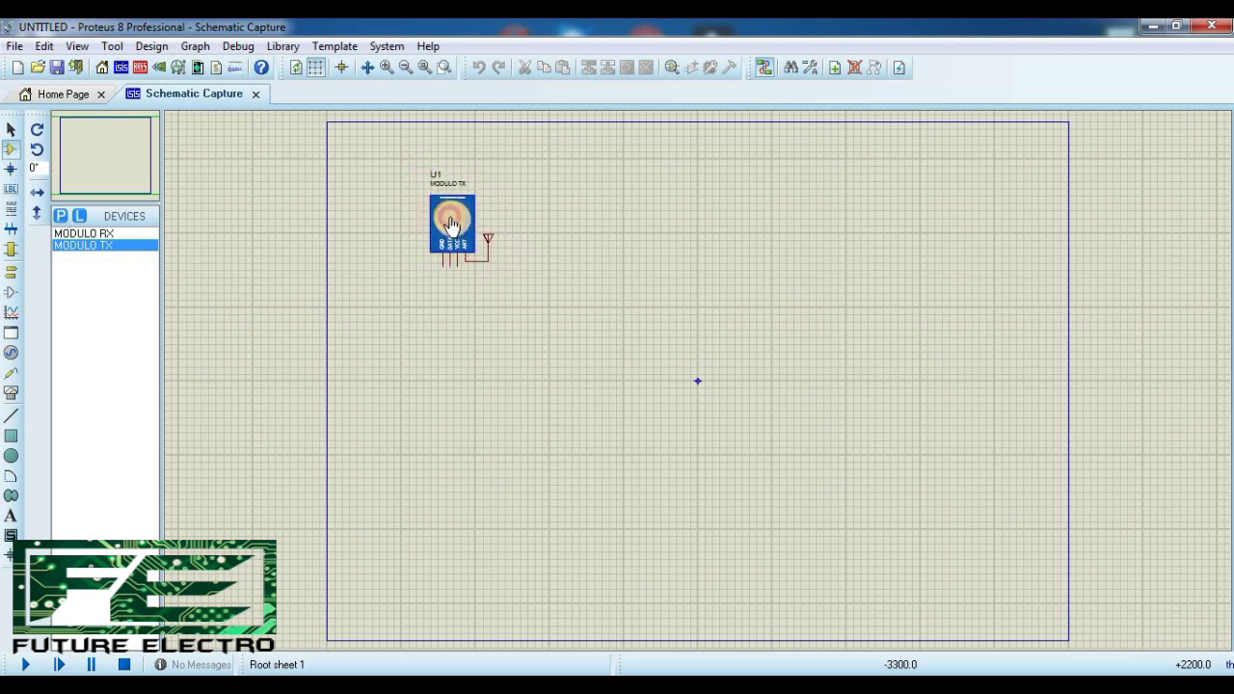
# Place a MODULO RX on the schematic to the right of the MODULO TX, level with it.
pyautogui.click(384, 67)
pyautogui.click(384, 67)
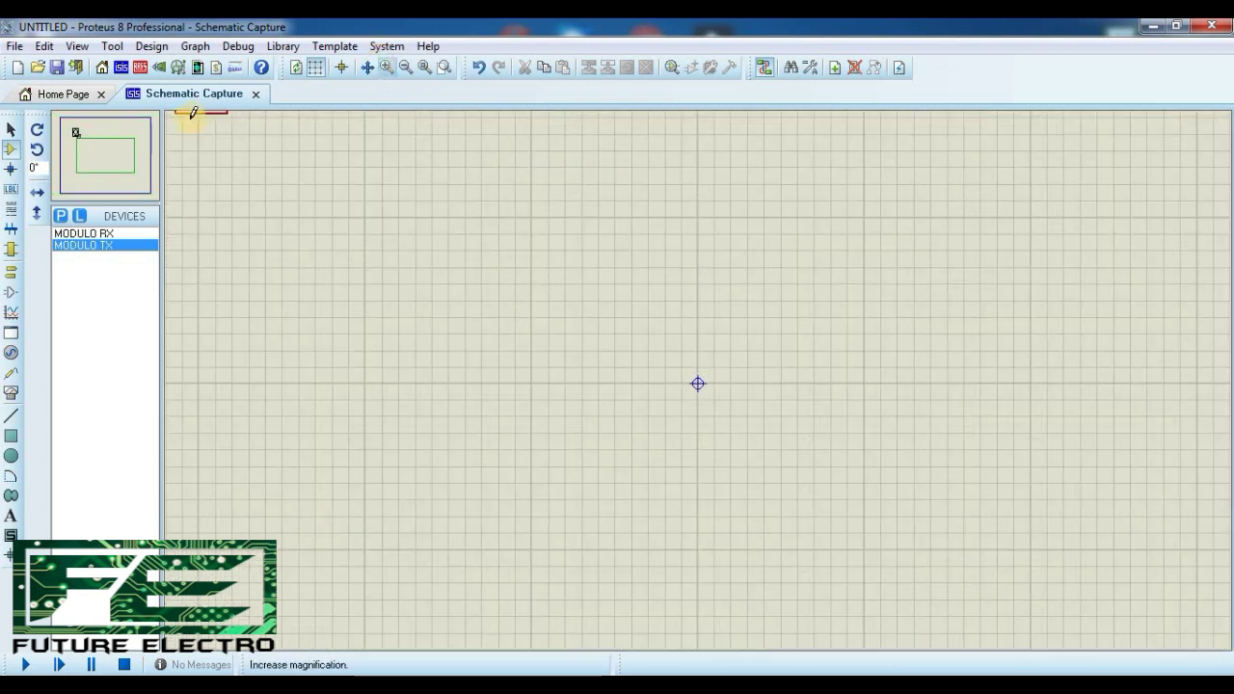
pyautogui.click(116, 151)
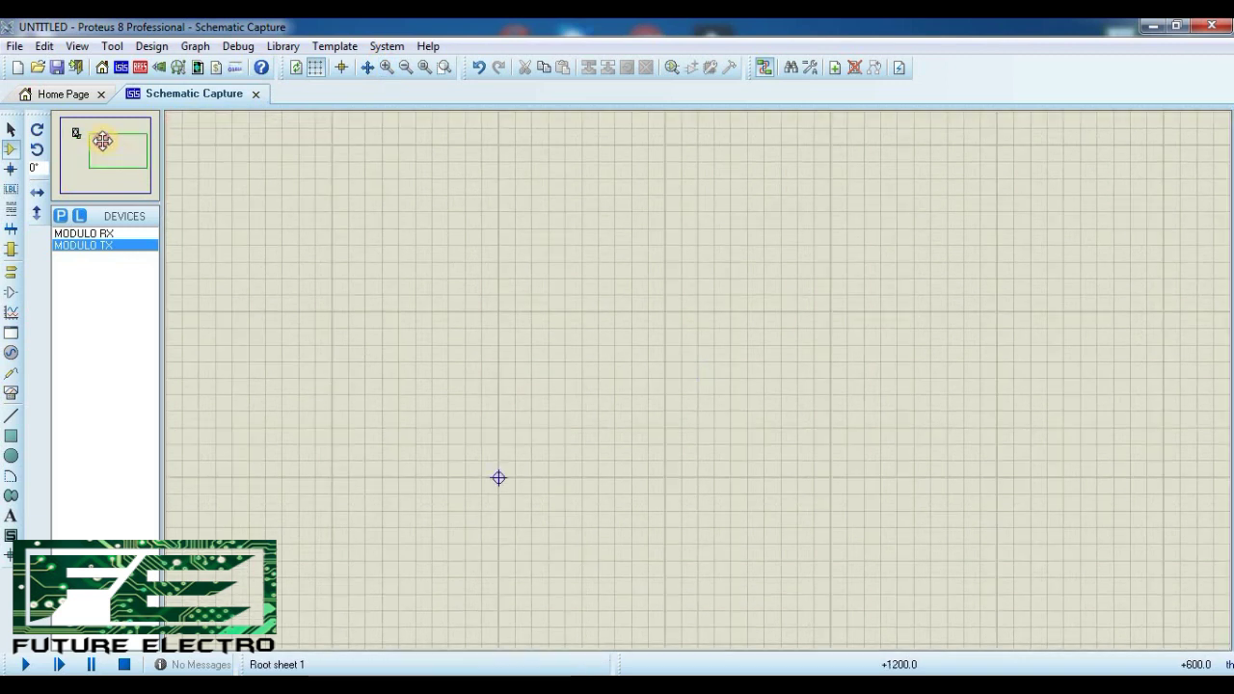
pyautogui.click(83, 143)
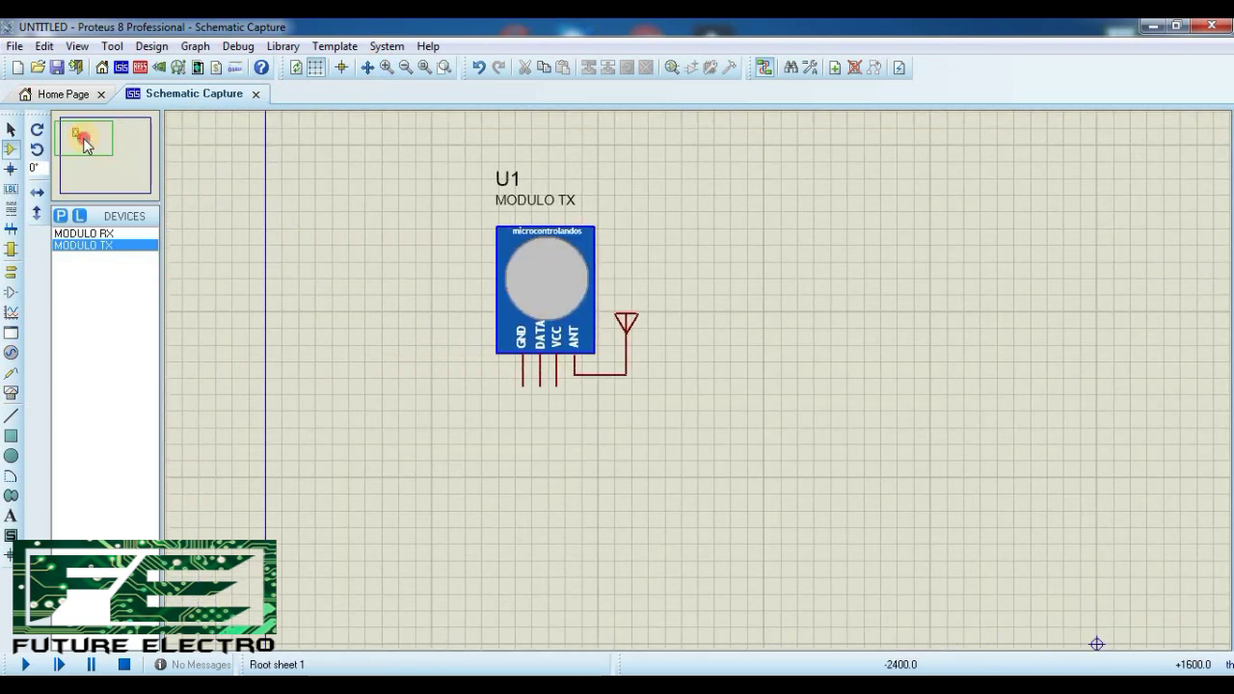
pyautogui.click(85, 235)
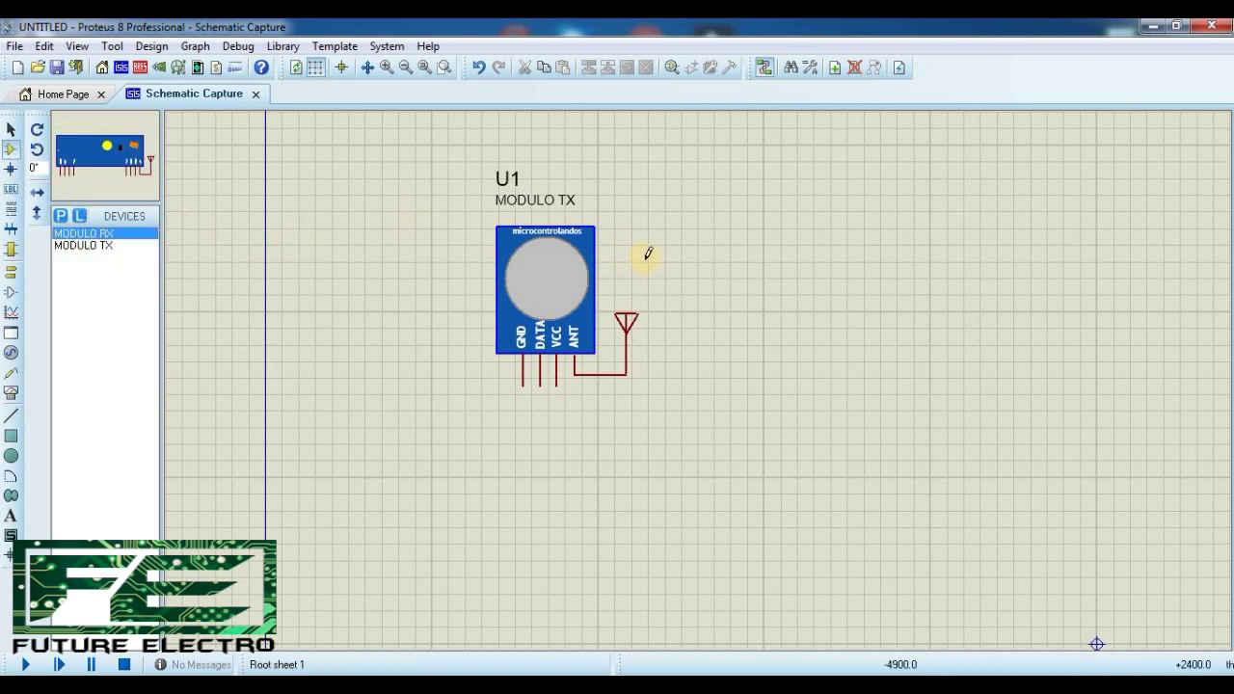
pyautogui.click(892, 264)
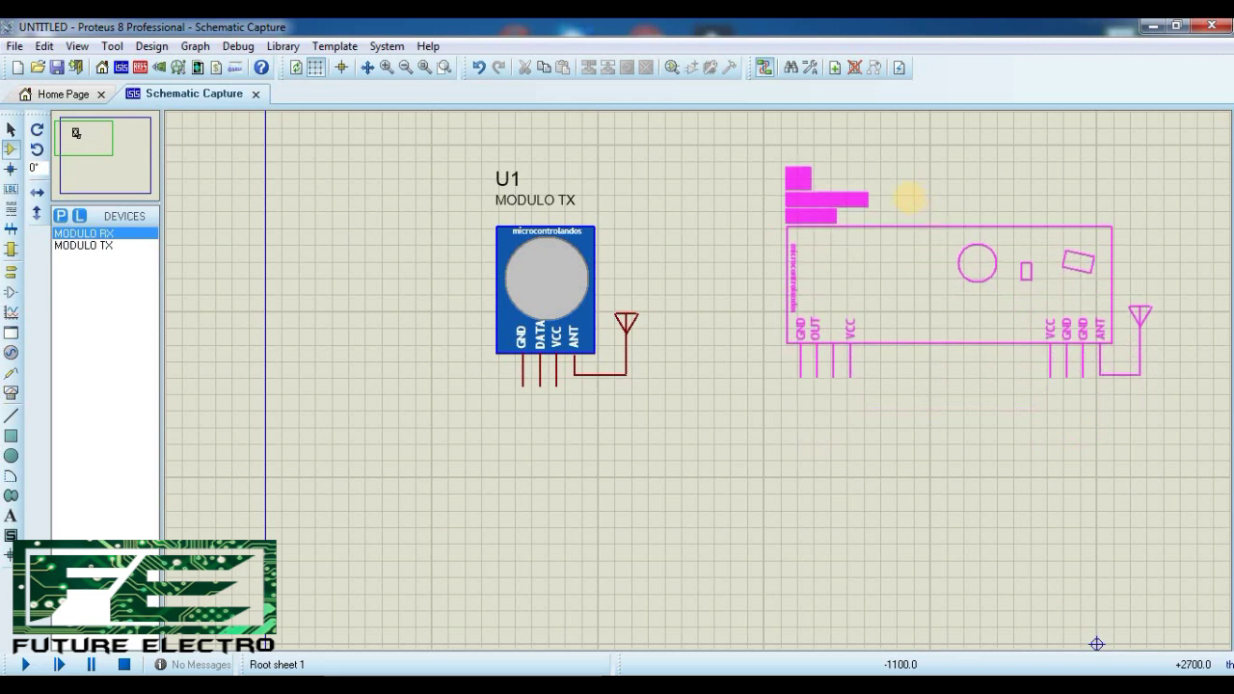
pyautogui.click(908, 194)
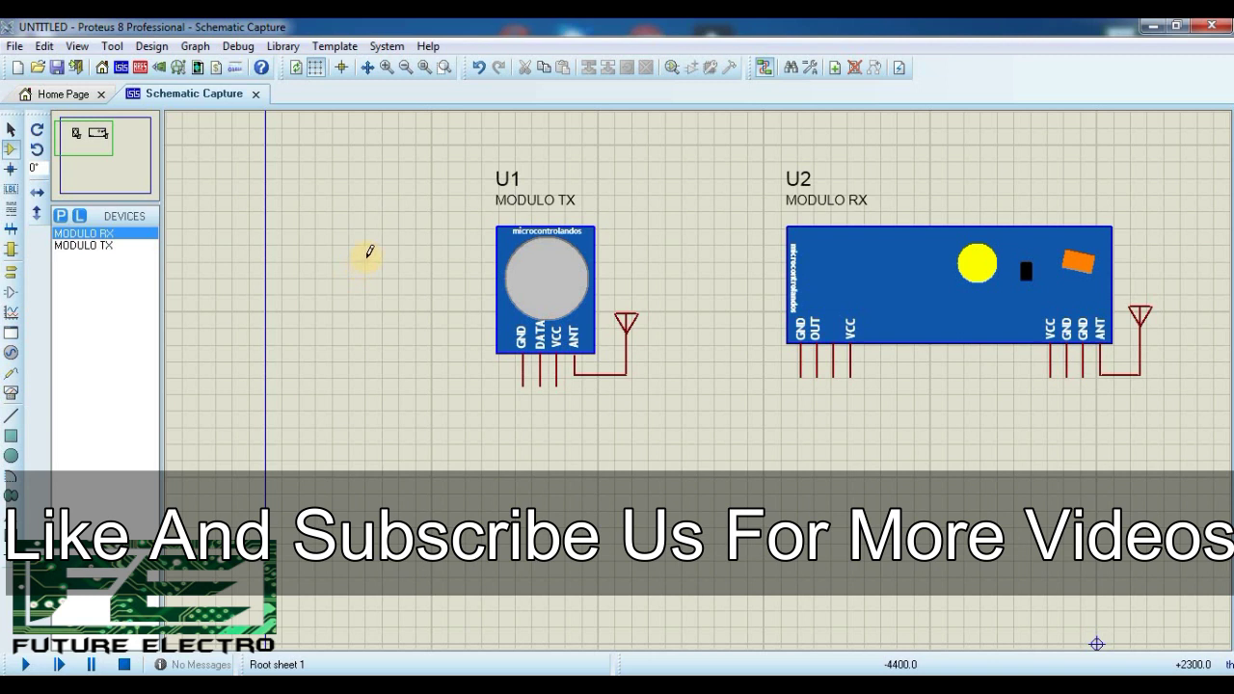
# Close Proteus 8 Professional without saving the changes to the current project.
pyautogui.click(1209, 29)
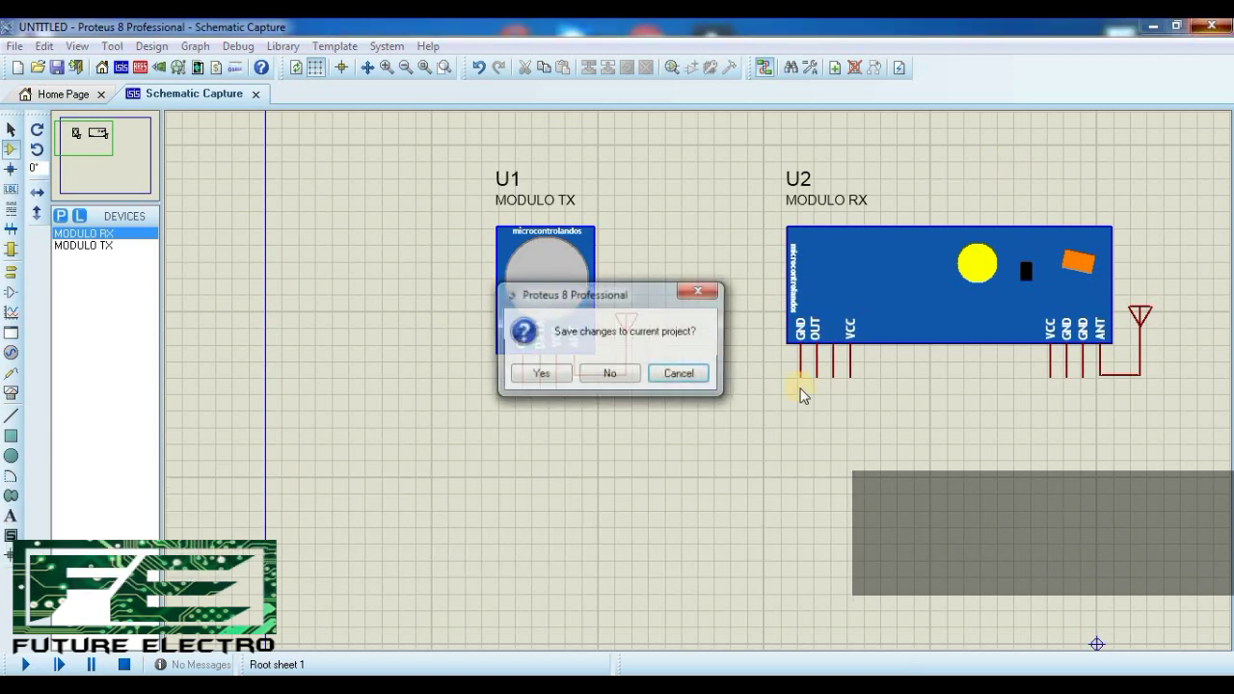
pyautogui.click(625, 378)
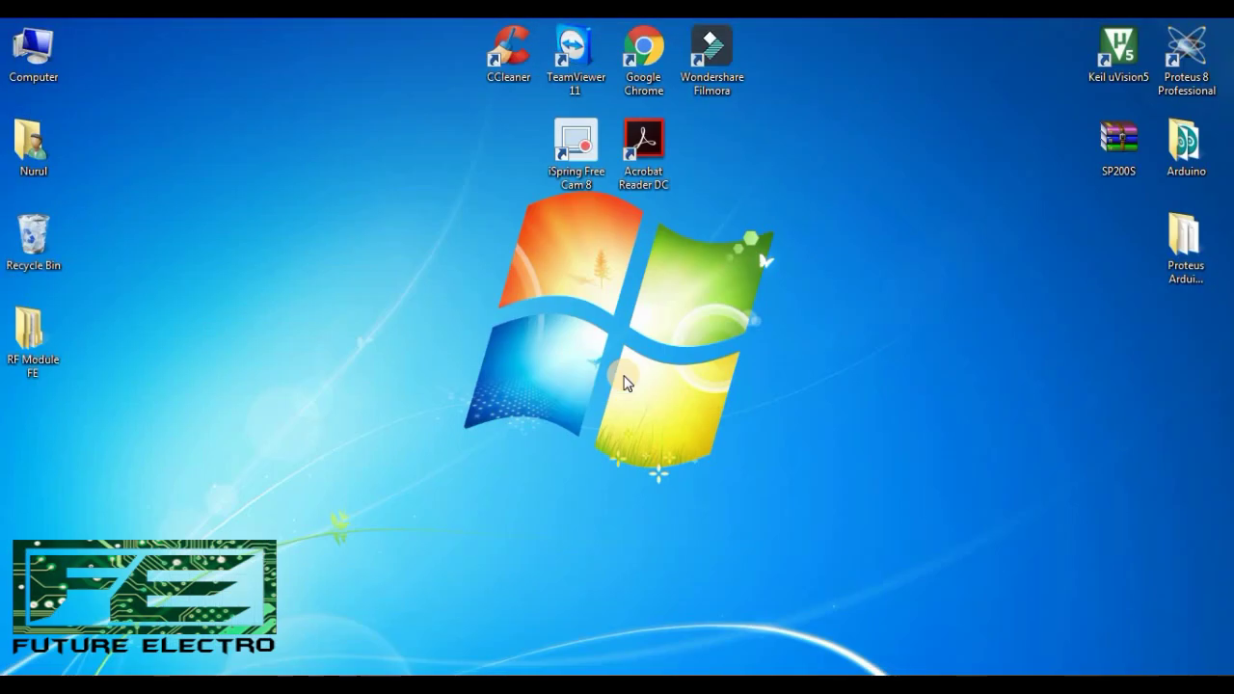